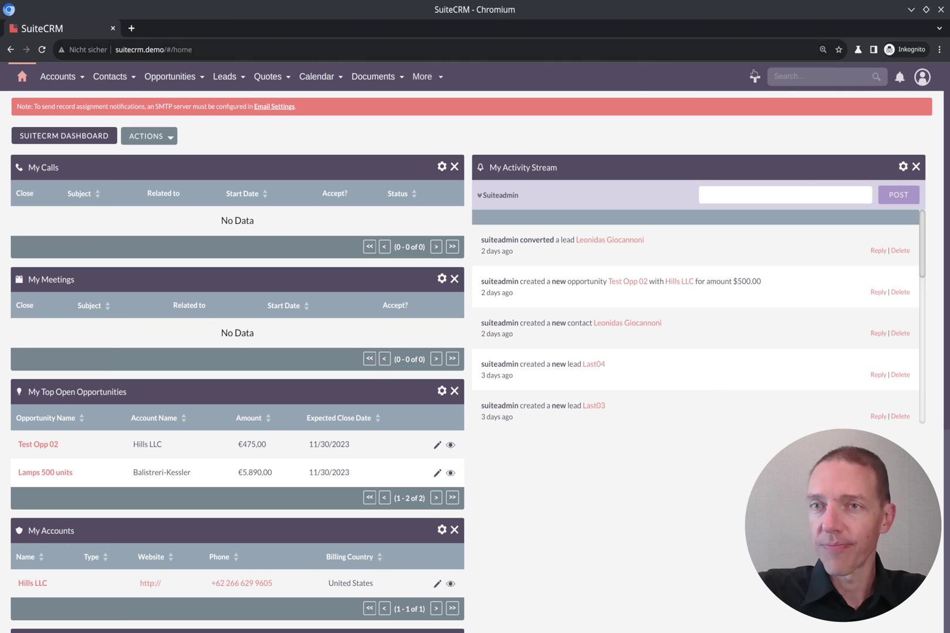
# Go through the user menu's Admin page to the Role Management list
pyautogui.moveTo(926, 82)
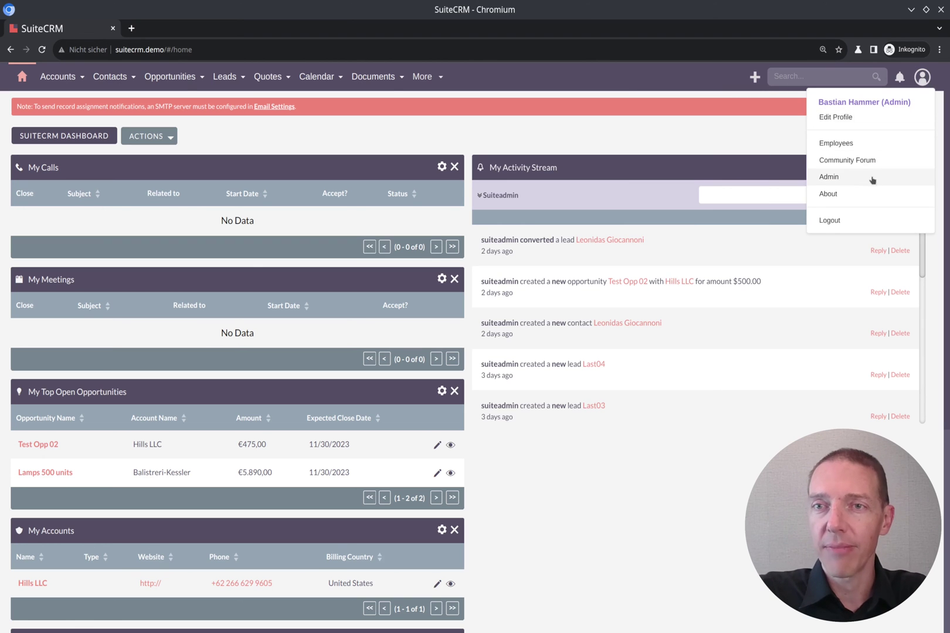
pyautogui.middleClick(837, 177)
pyautogui.click(836, 177)
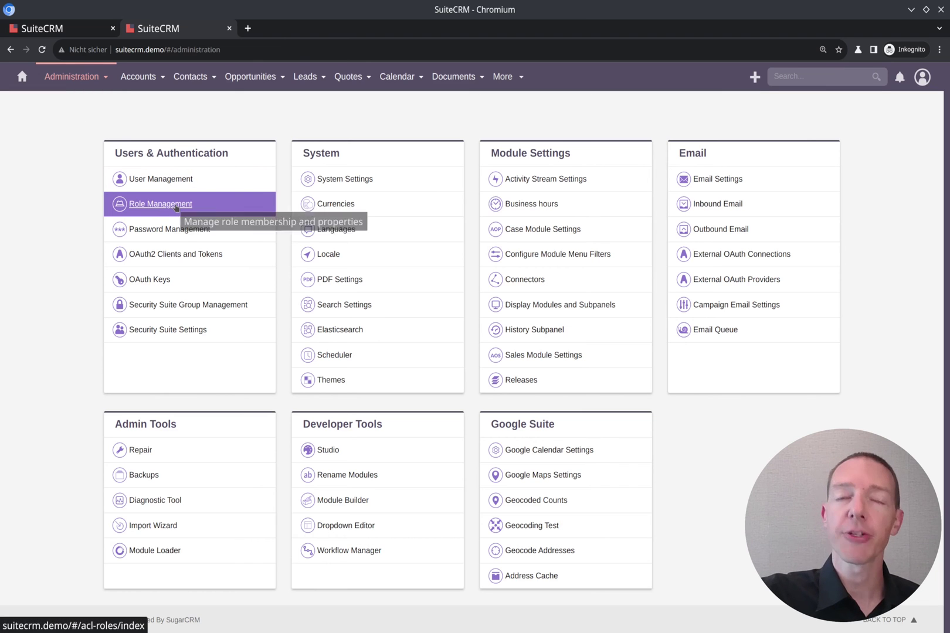
pyautogui.click(176, 206)
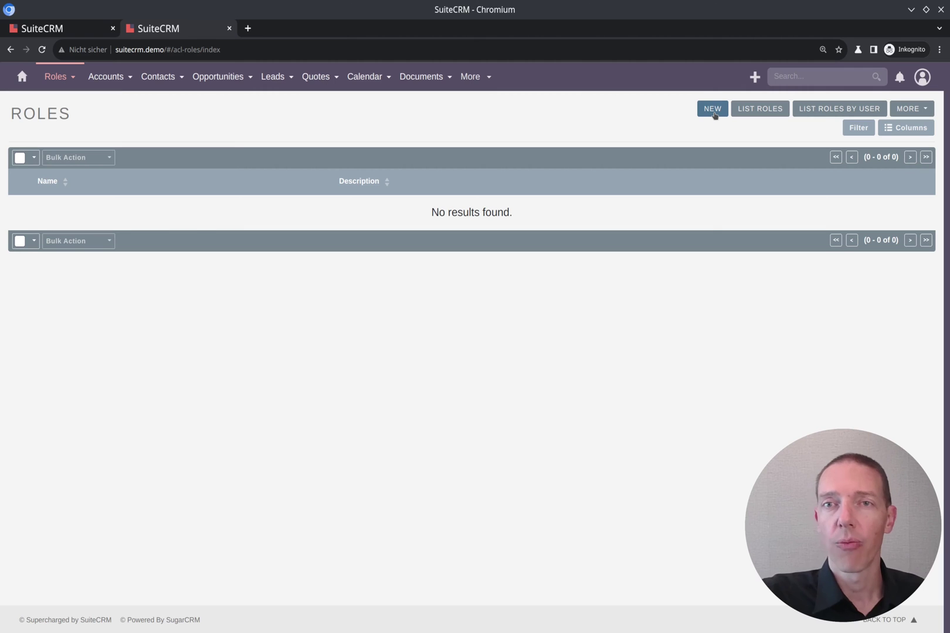
# Create a new role named 'Lead Generation' and save it
pyautogui.click(713, 109)
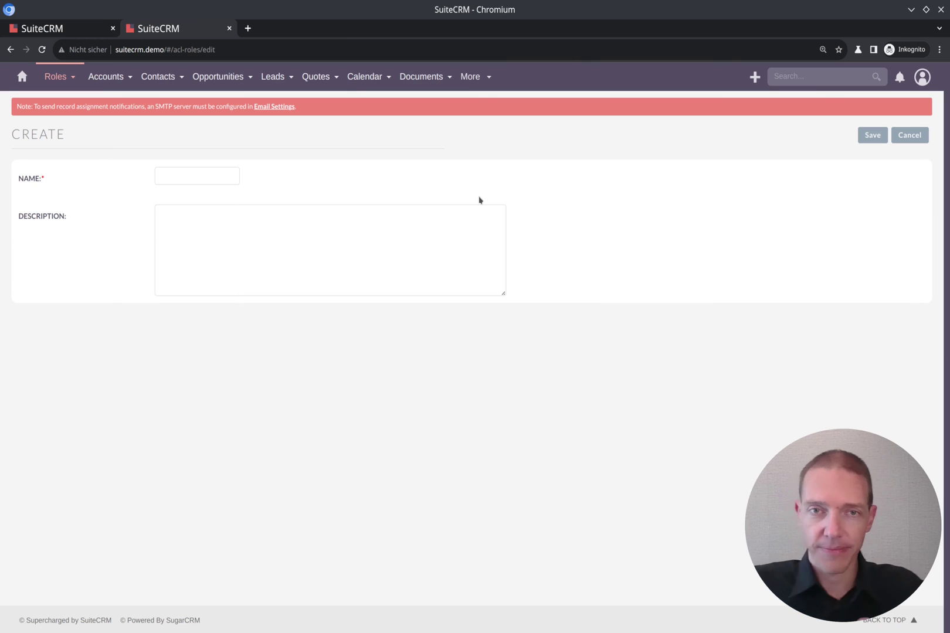
pyautogui.click(212, 177)
pyautogui.write('Lead')
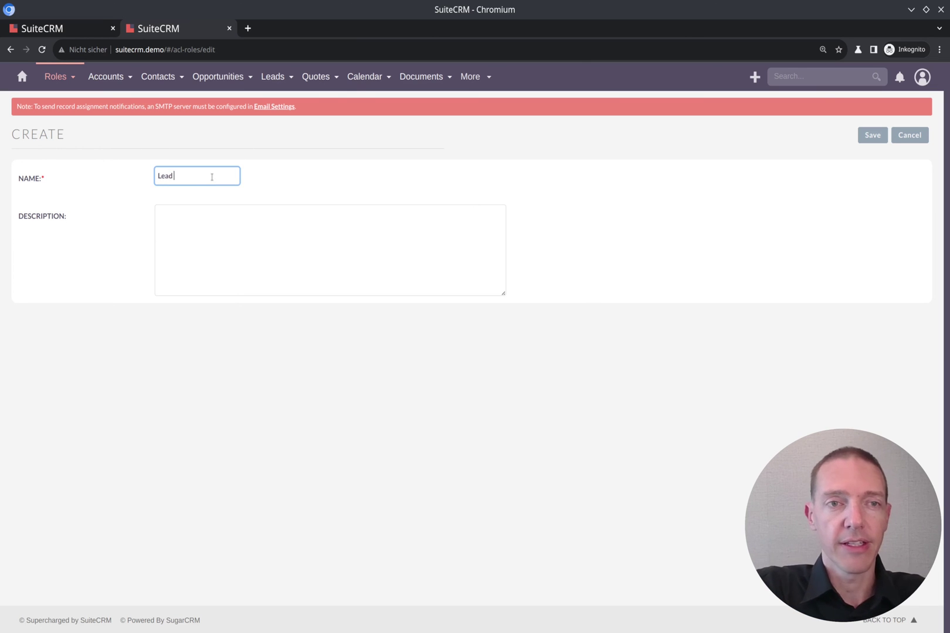
pyautogui.write(' Generation')
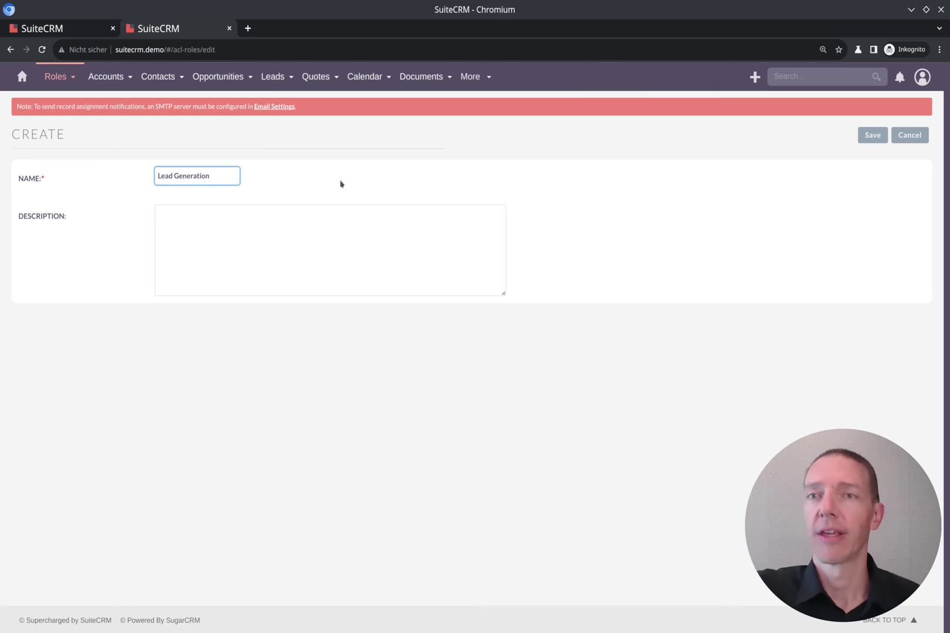
pyautogui.click(869, 136)
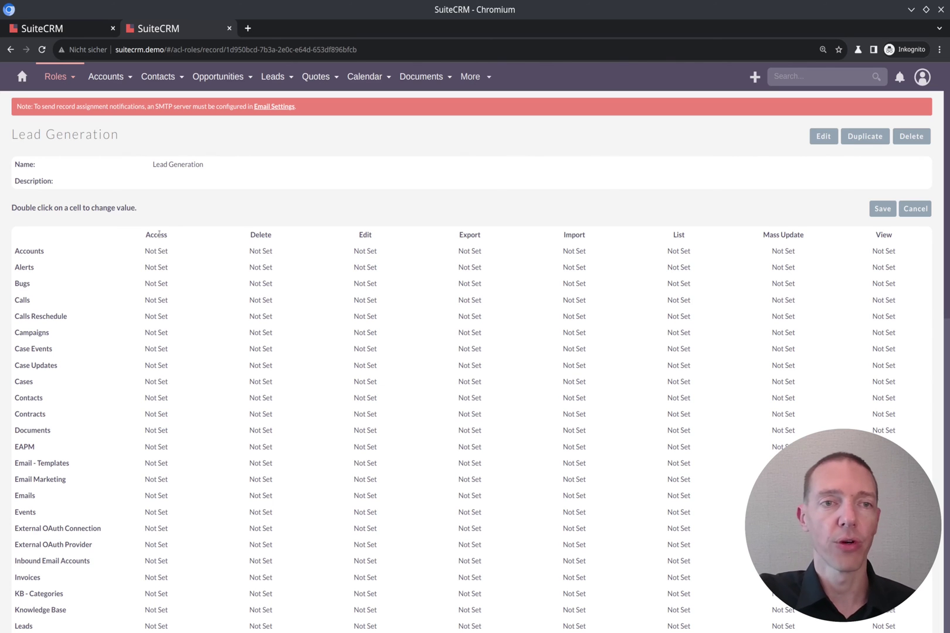
# Set the role's Access column to Disabled for all modules at once
pyautogui.doubleClick(159, 234)
pyautogui.click(162, 237)
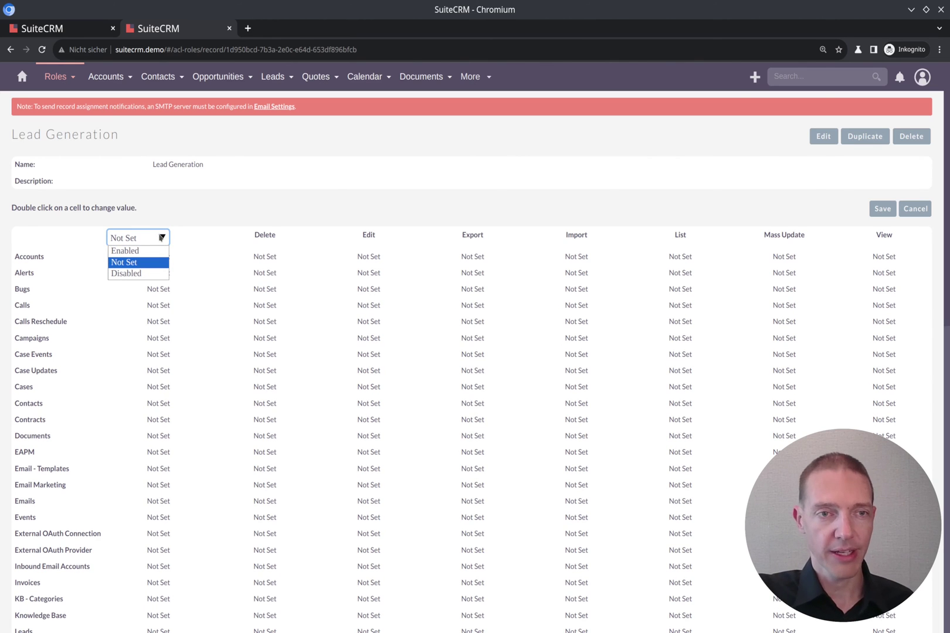
pyautogui.click(141, 273)
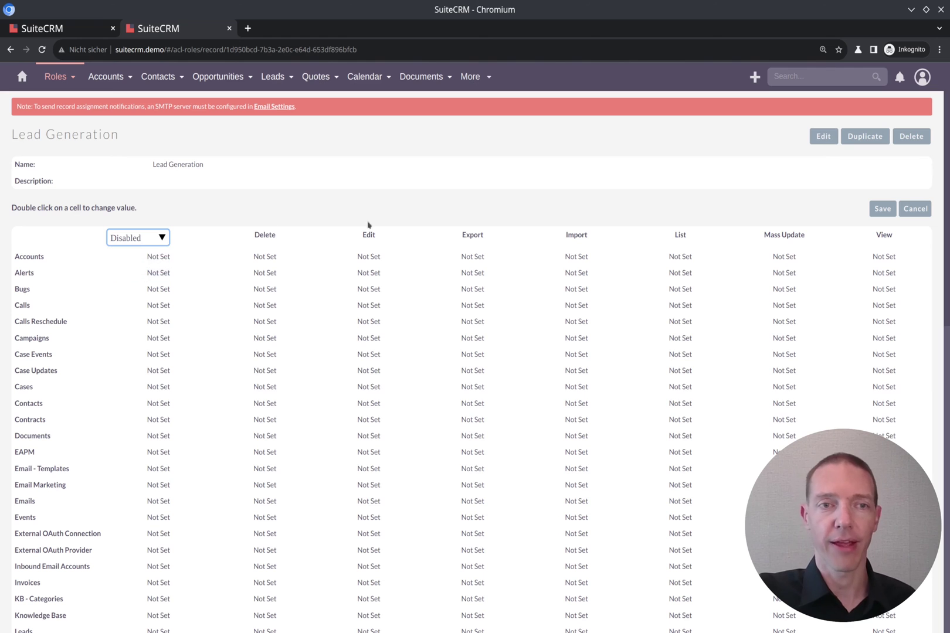
pyautogui.click(502, 211)
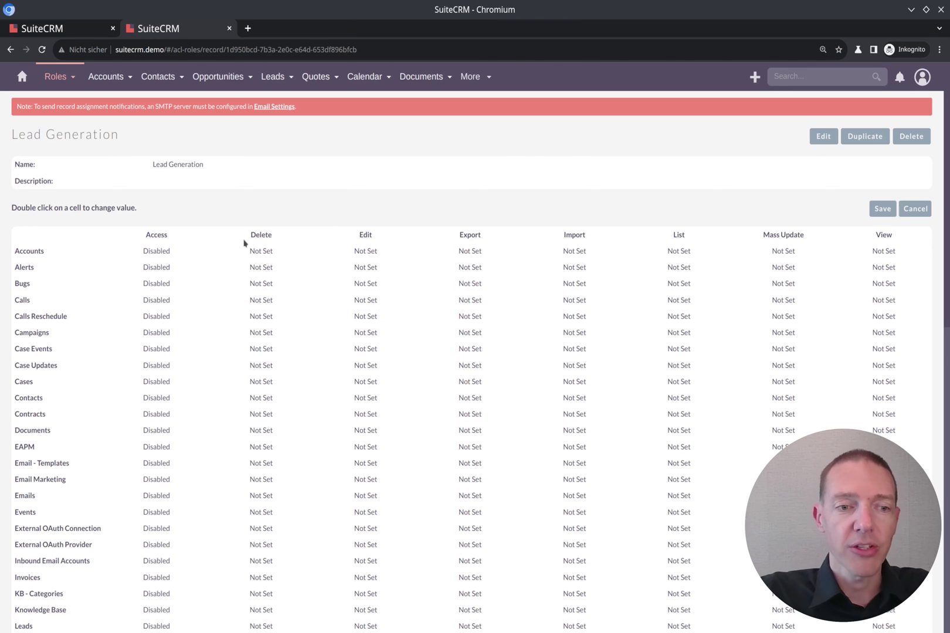
# Set the Leads row's Access permission to Enabled
pyautogui.scroll(-1, 244, 242)
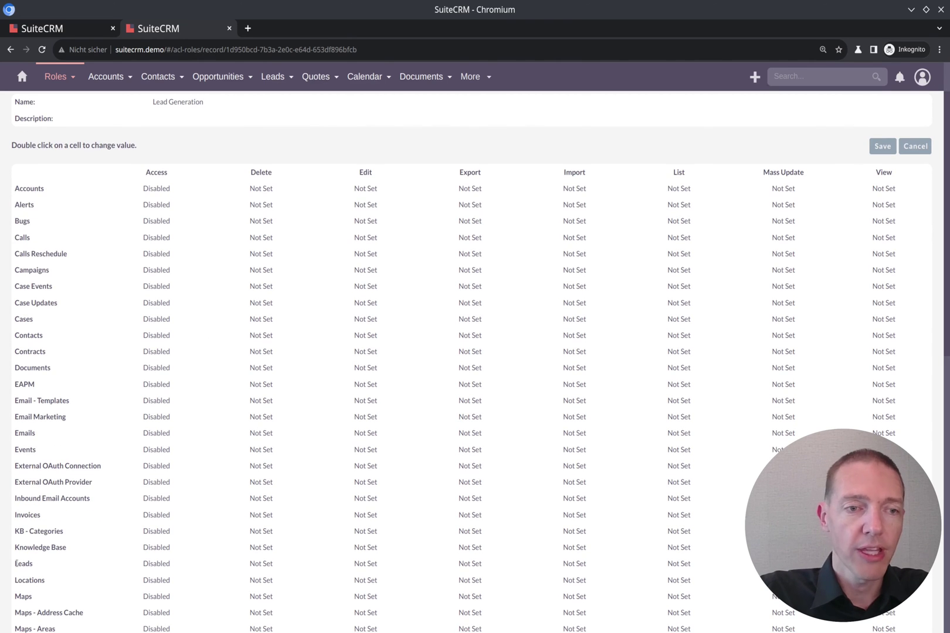
pyautogui.moveTo(15, 563); pyautogui.dragTo(43, 568)
pyautogui.doubleClick(165, 565)
pyautogui.click(165, 567)
pyautogui.click(157, 575)
pyautogui.click(190, 565)
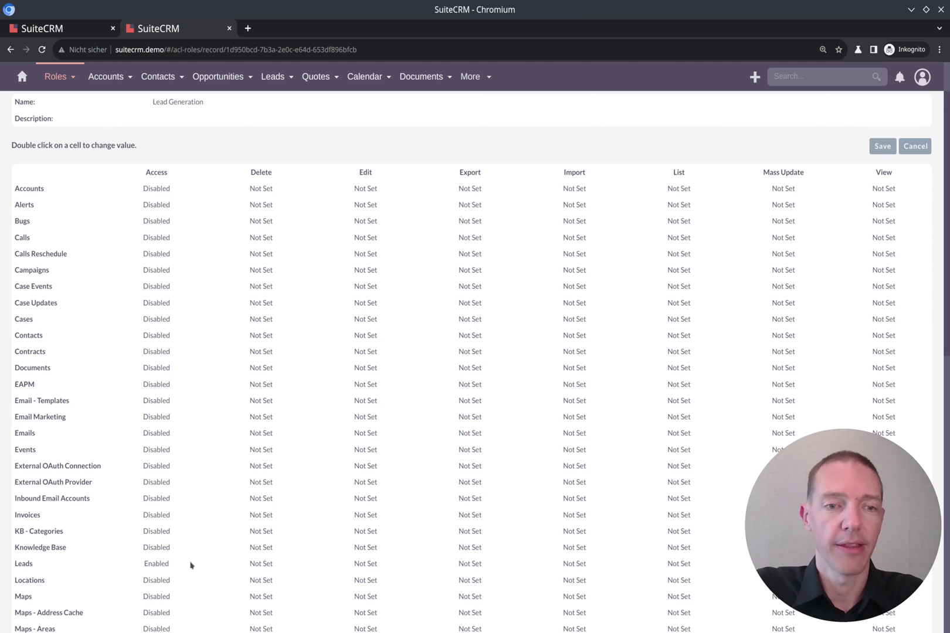
# Set the Leads Delete permission to None
pyautogui.doubleClick(266, 564)
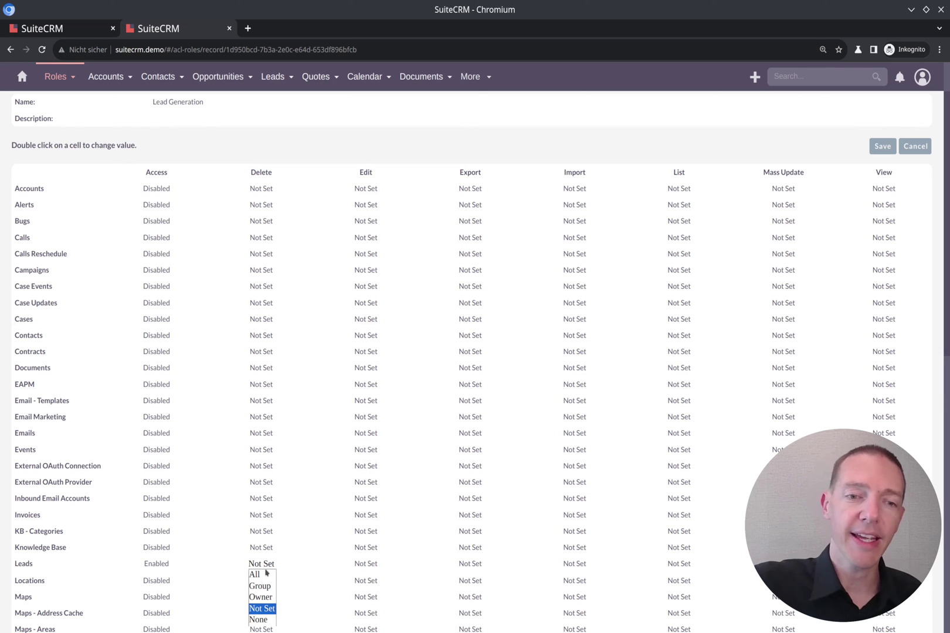
pyautogui.click(263, 620)
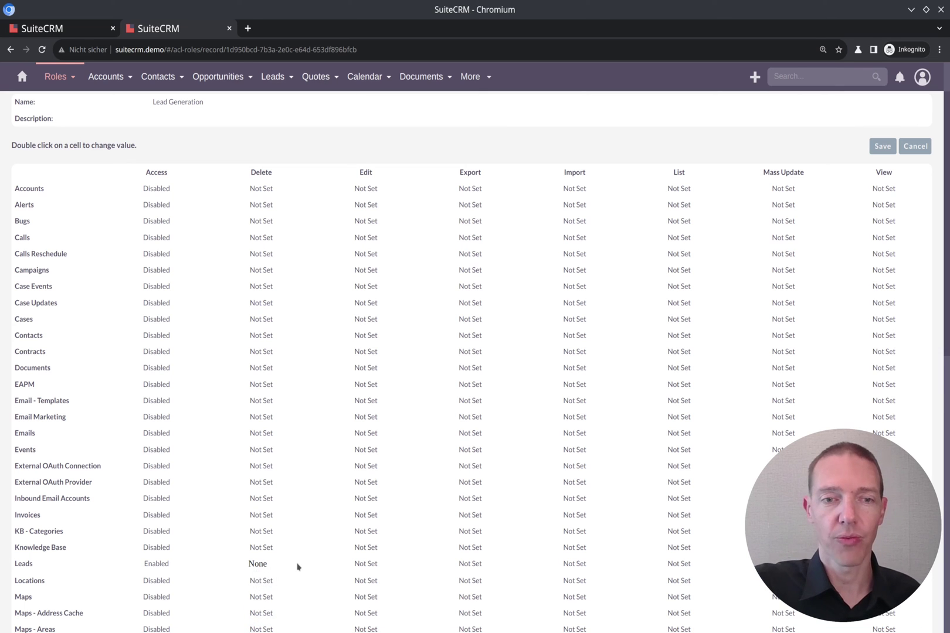
pyautogui.click(297, 567)
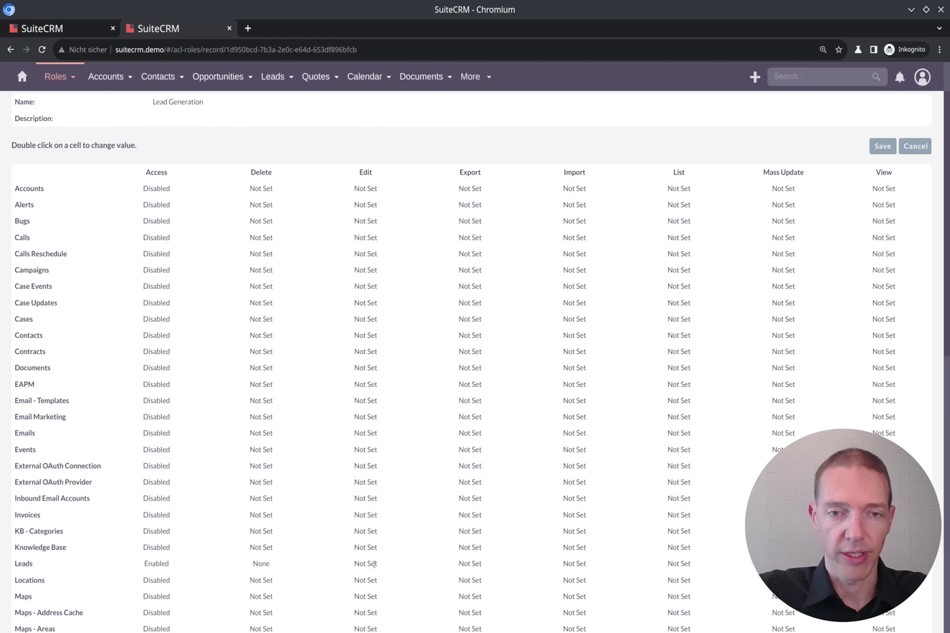
# Set Leads Edit to Owner and Leads Export to None
pyautogui.doubleClick(374, 564)
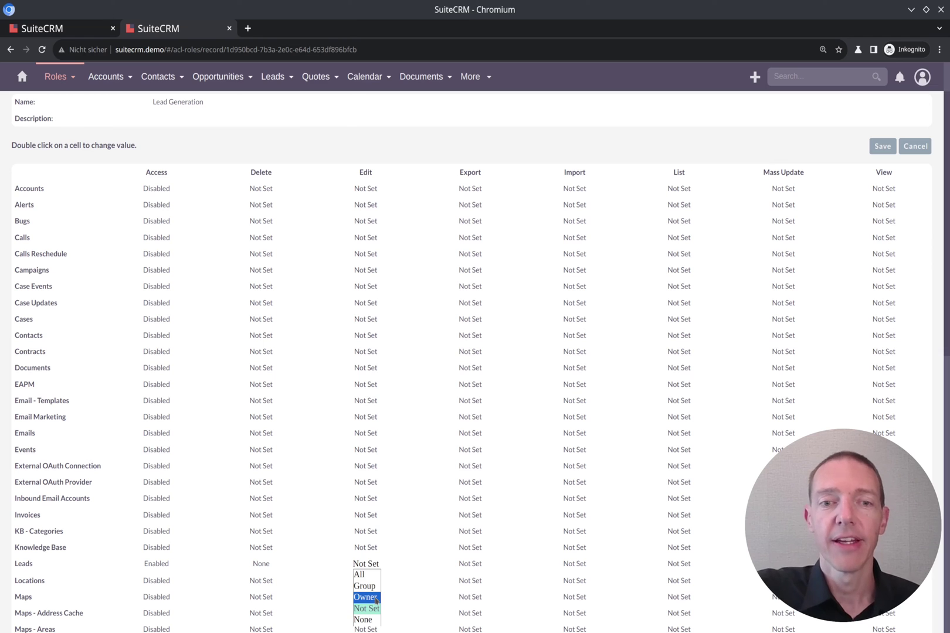
pyautogui.click(376, 598)
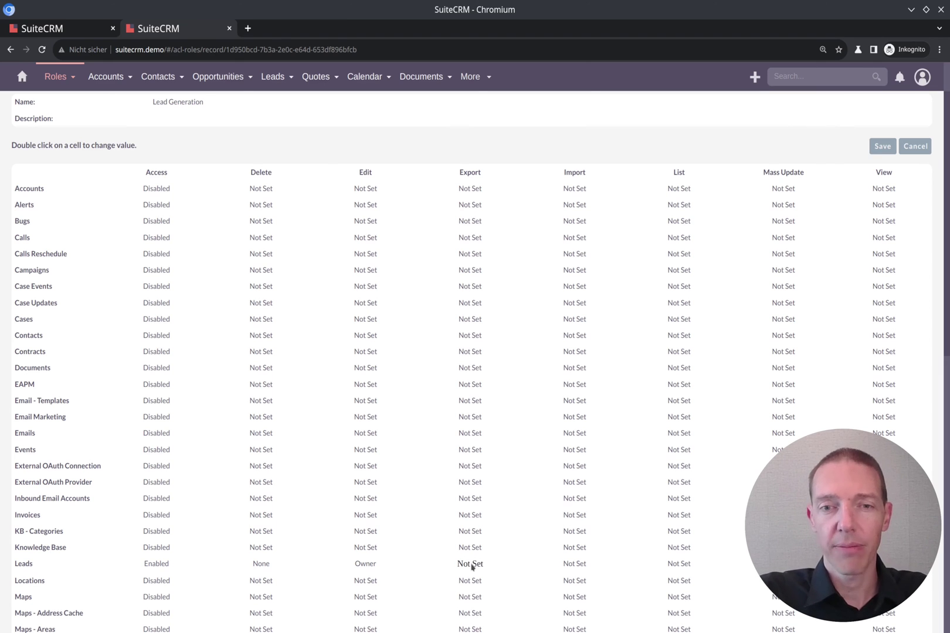
pyautogui.doubleClick(472, 566)
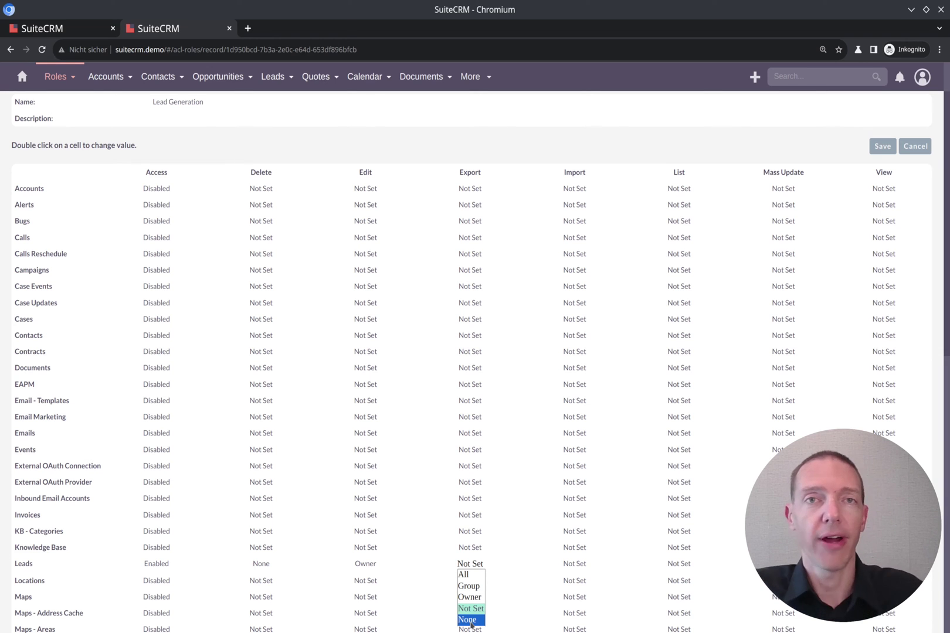
pyautogui.click(471, 620)
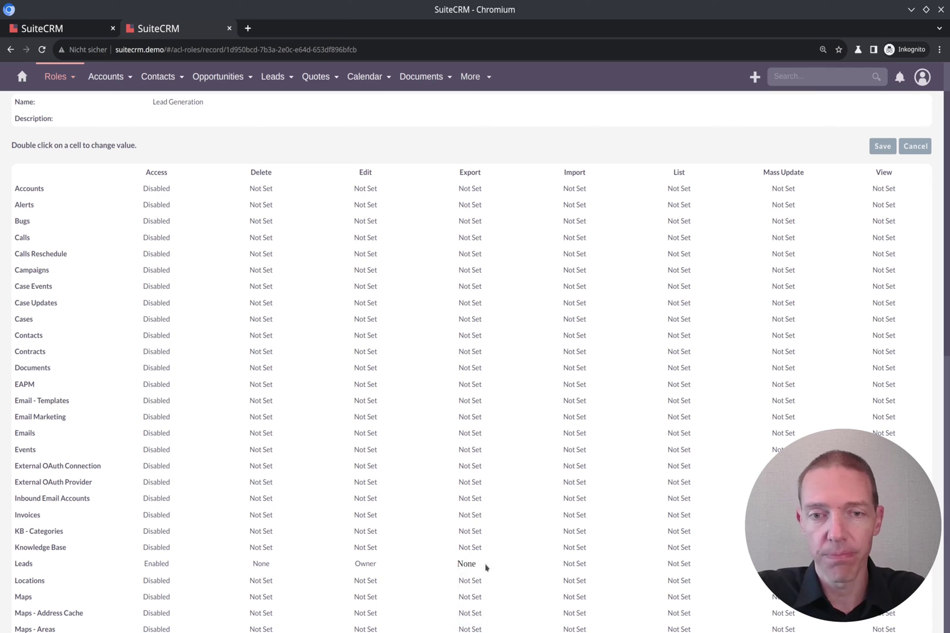
pyautogui.doubleClick(585, 565)
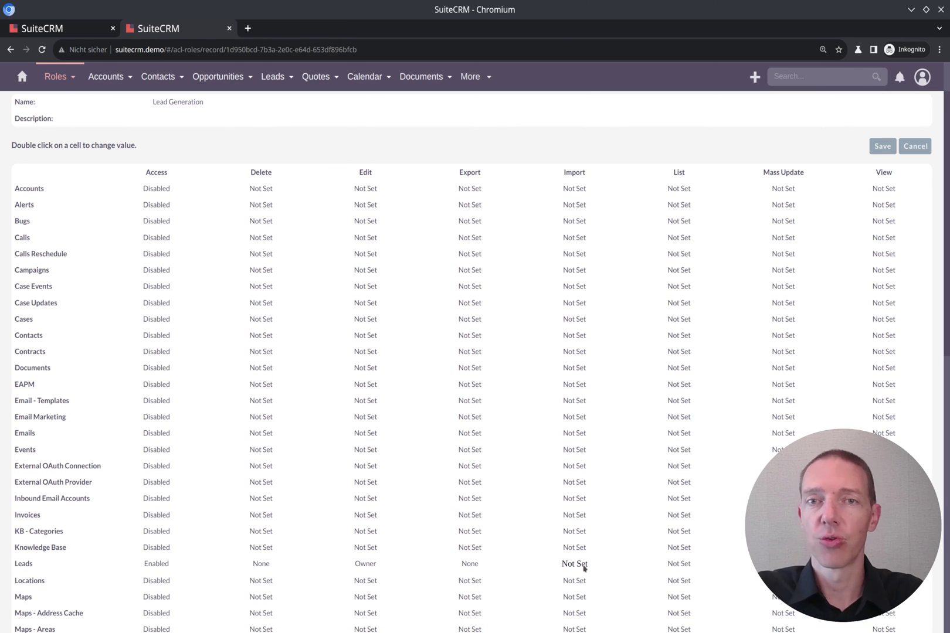
# Choose All for the Leads Import permission
pyautogui.click(584, 565)
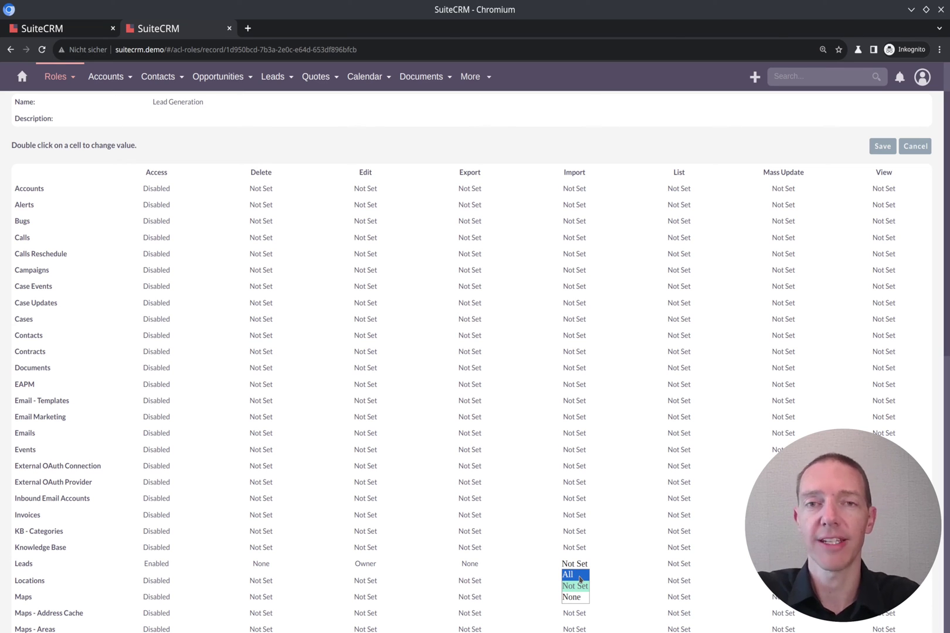
pyautogui.click(579, 576)
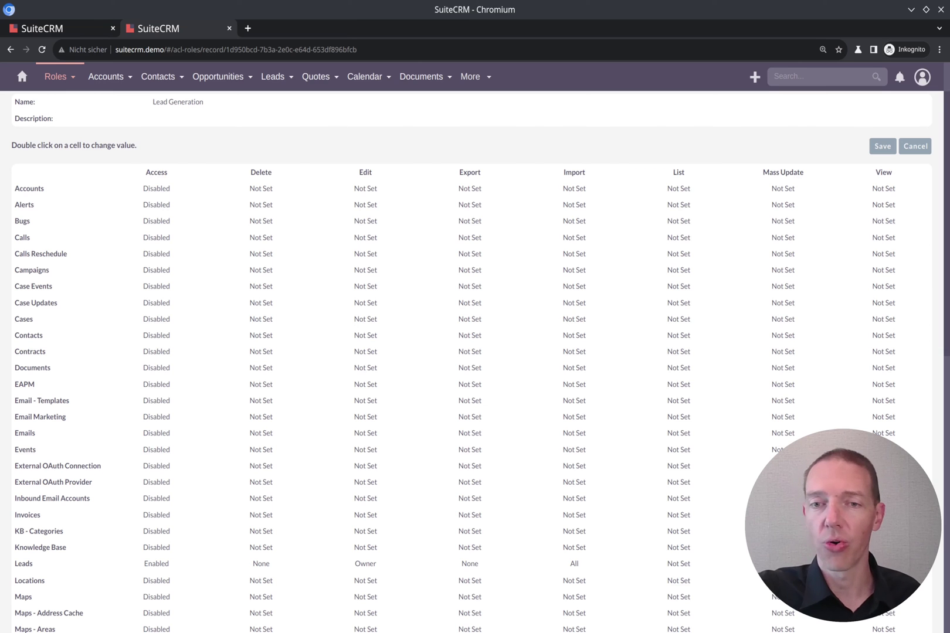
# Choose All for the Leads List permission in the role matrix
pyautogui.click(681, 564)
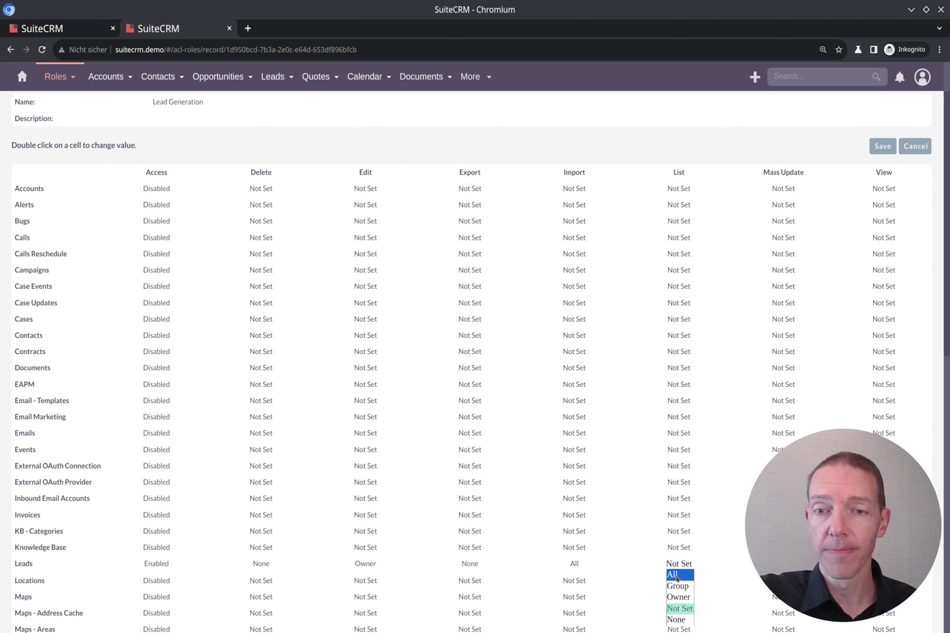
pyautogui.click(676, 576)
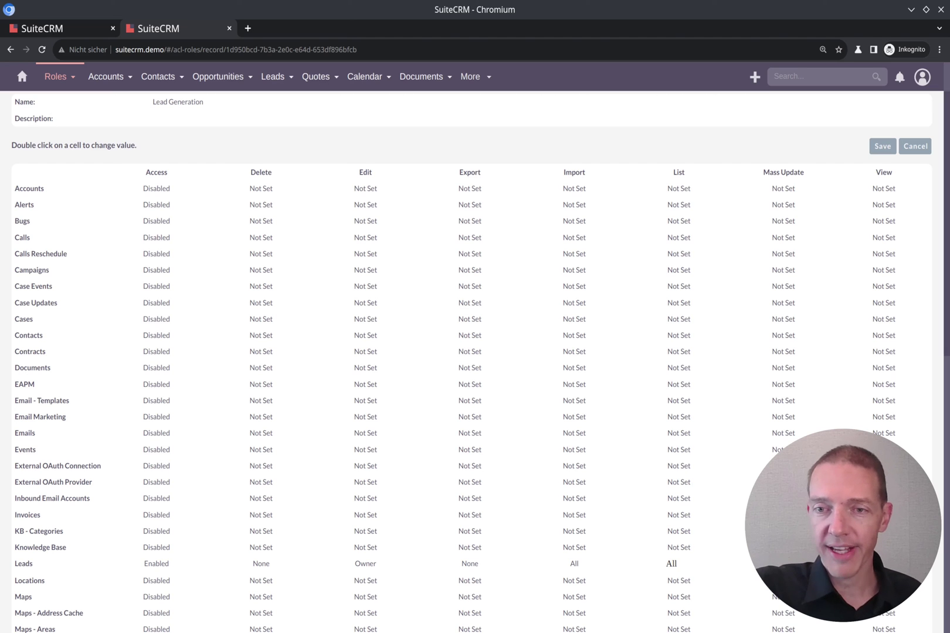
# Keep Leads List at All and save the Lead Generation role's permissions
pyautogui.doubleClick(682, 563)
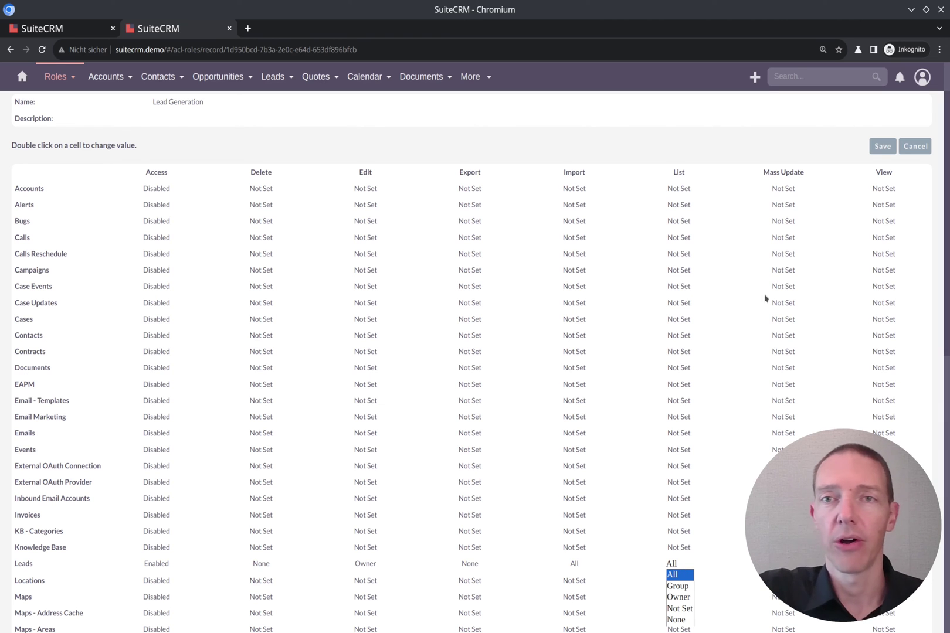
pyautogui.click(750, 153)
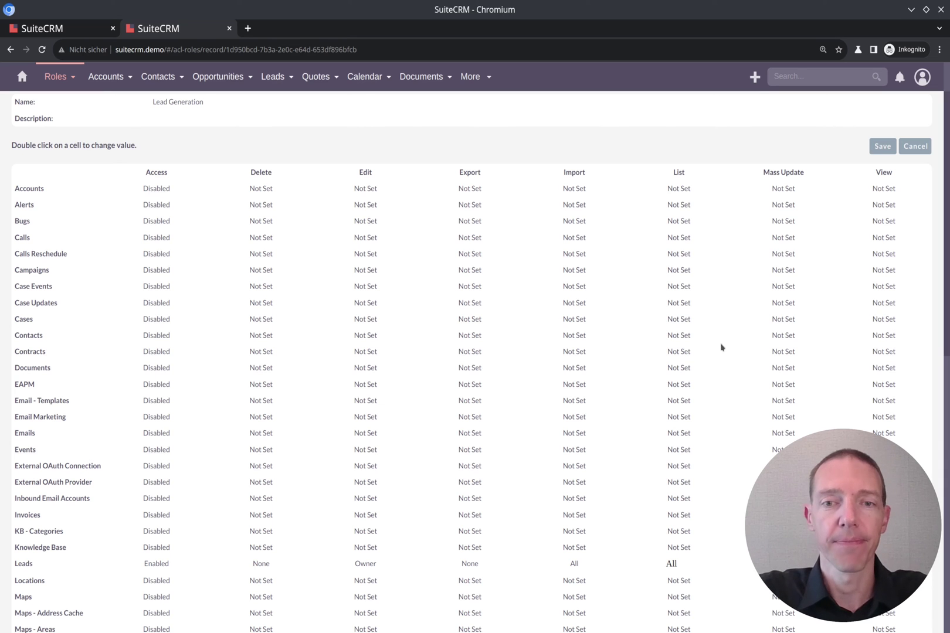
pyautogui.click(877, 152)
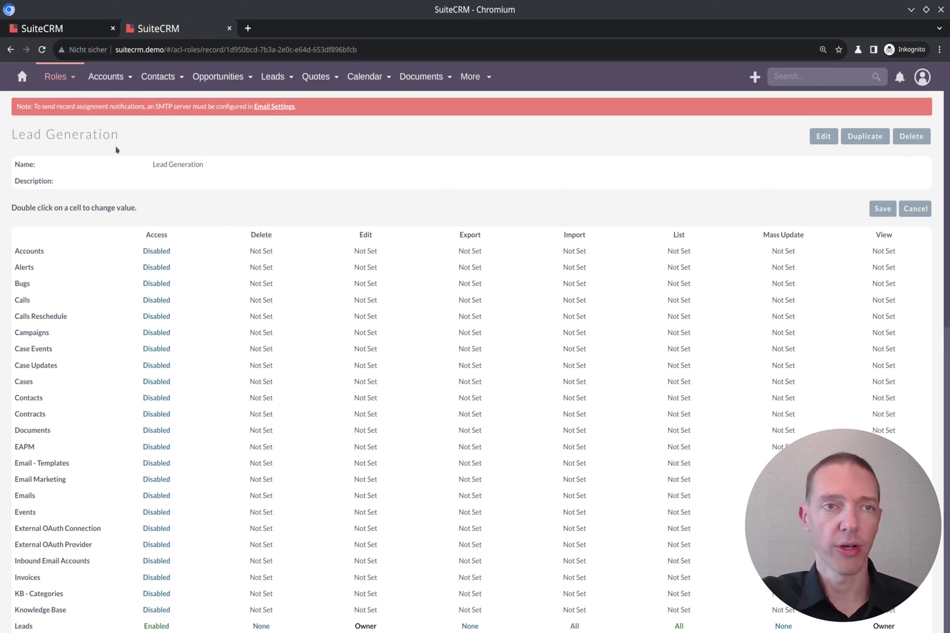
# Go from List Roles to User Management and open a blank new-user form
pyautogui.moveTo(57, 85)
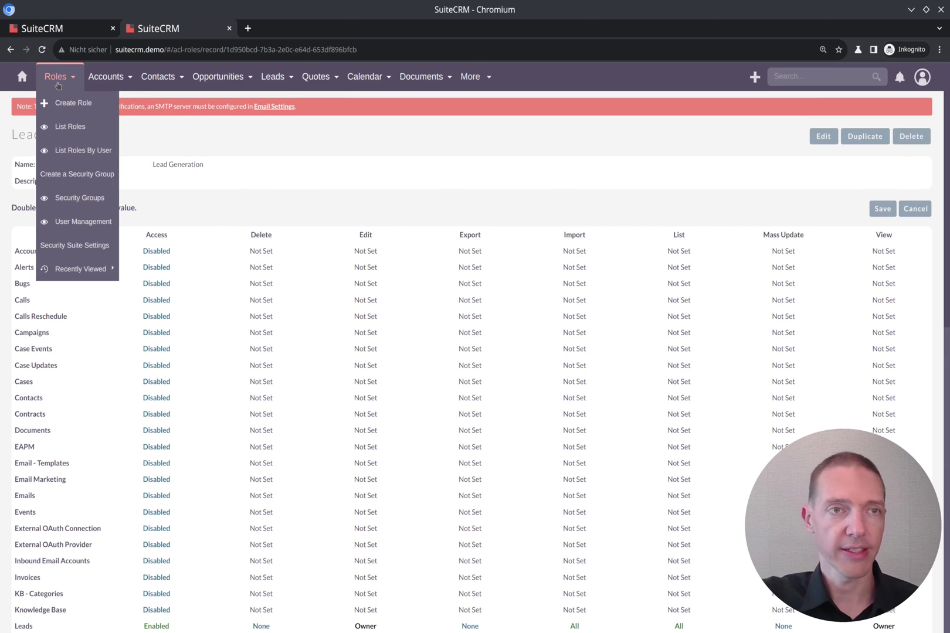
pyautogui.click(66, 126)
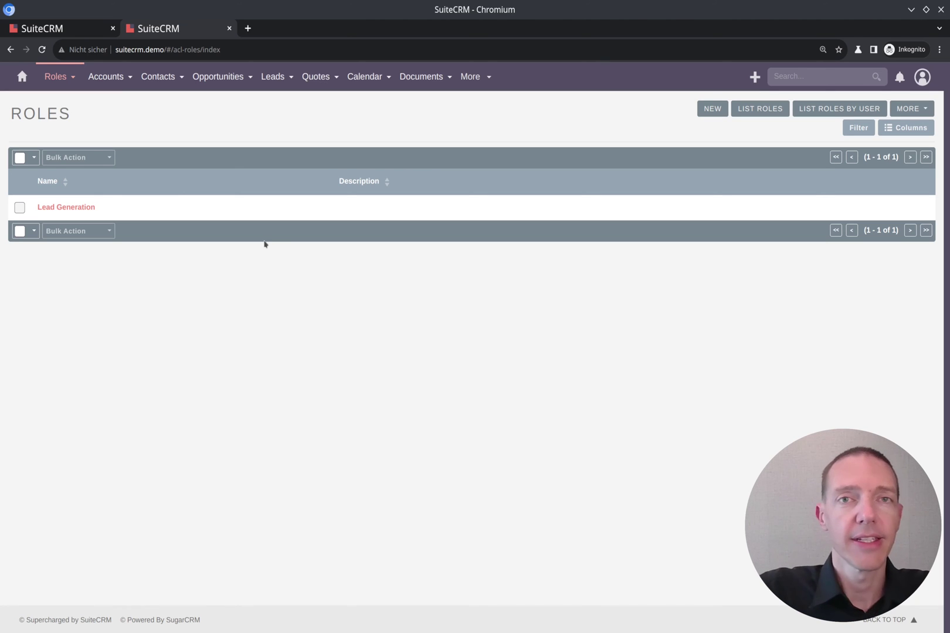
pyautogui.moveTo(64, 76)
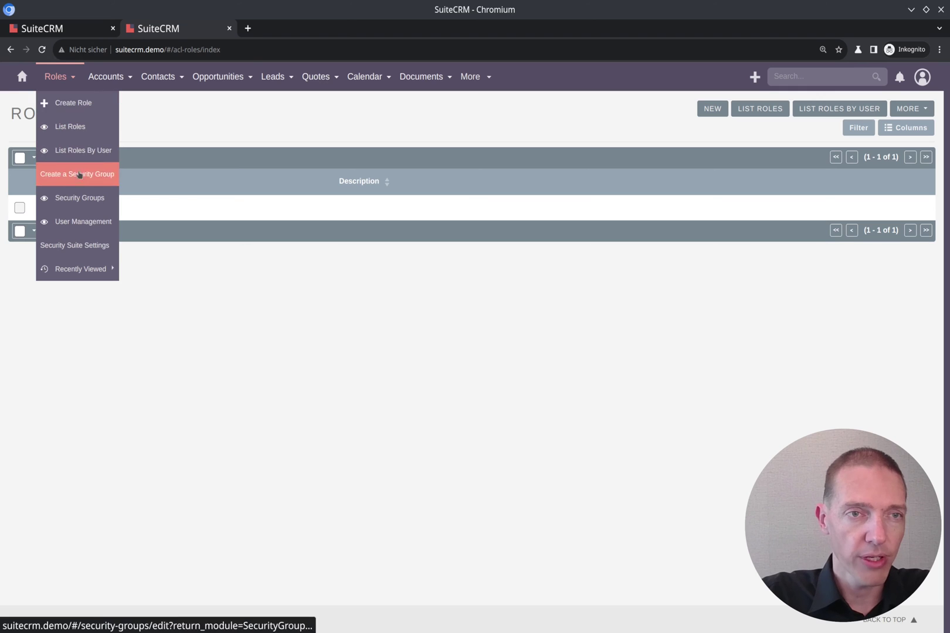
pyautogui.moveTo(85, 281)
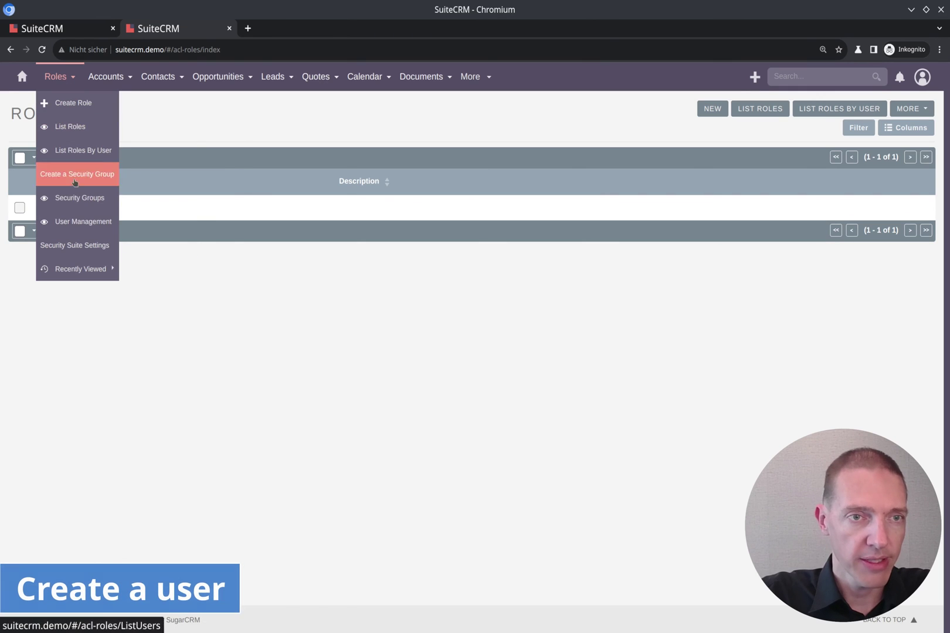
pyautogui.click(85, 223)
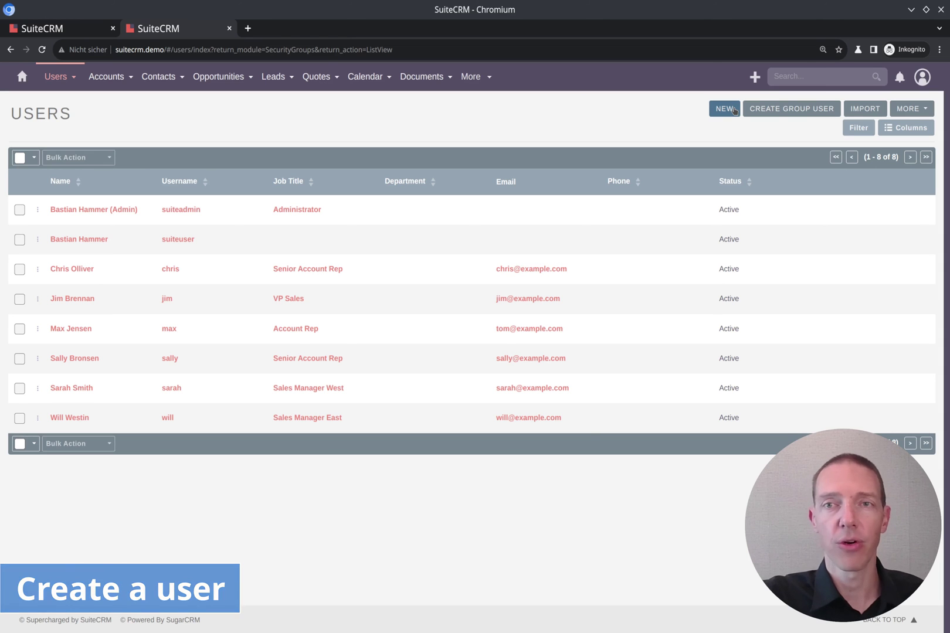
pyautogui.click(725, 108)
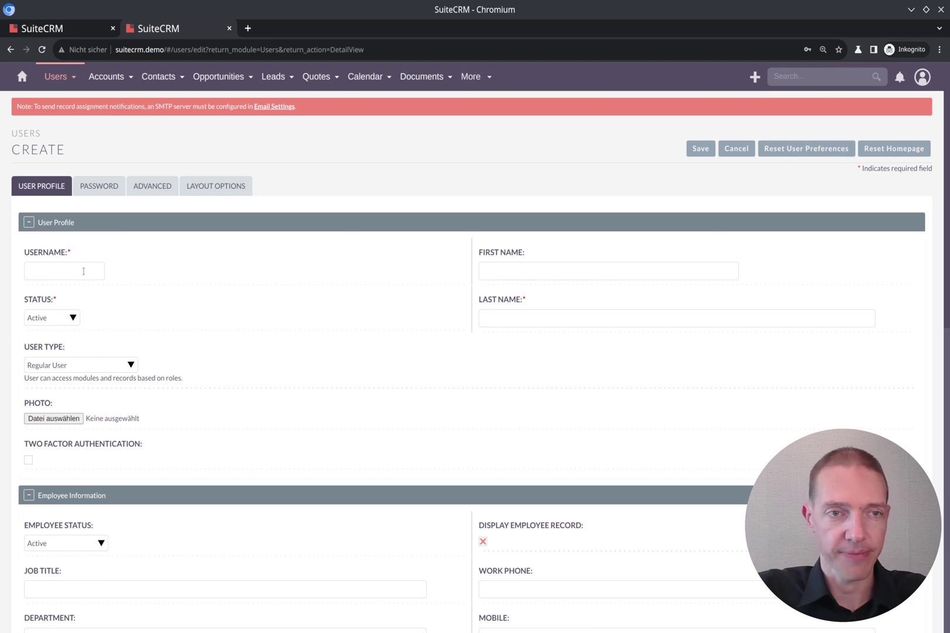
# Enter Leadgen as the username, first name and last name
pyautogui.click(83, 271)
pyautogui.write('Lead')
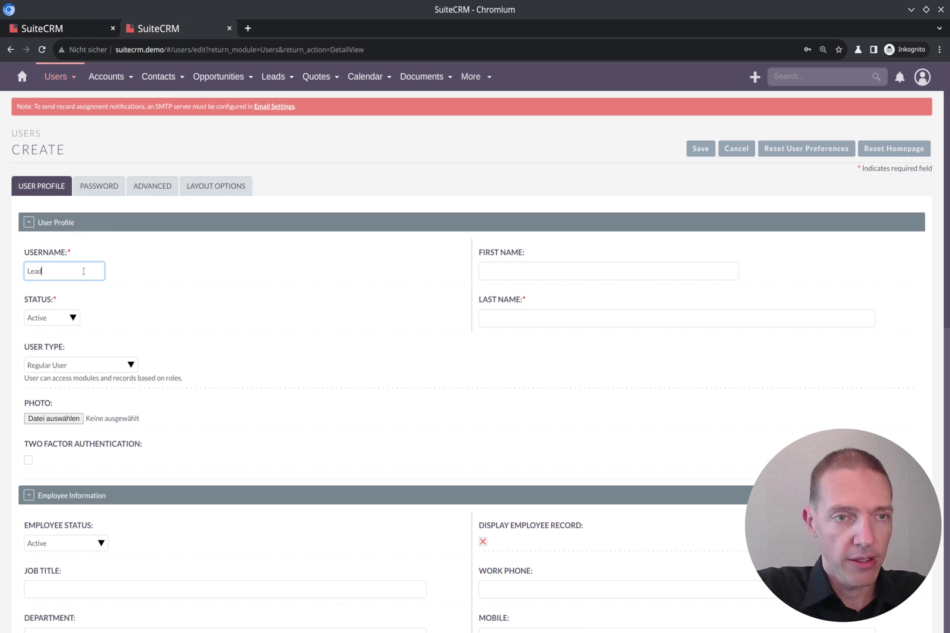
pyautogui.write('ger')
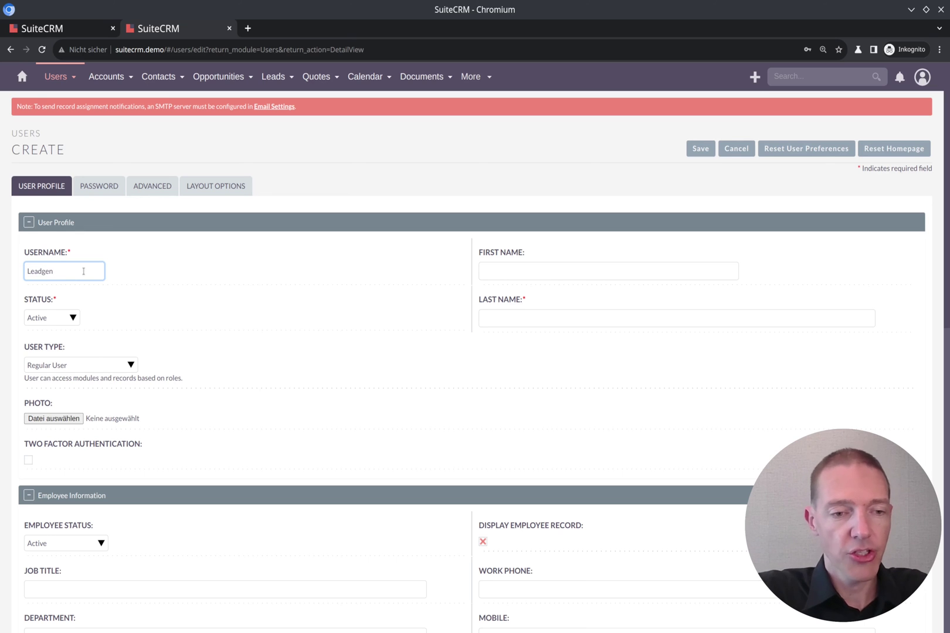
pyautogui.hotkey('ctrl', 'a')
pyautogui.hotkey('ctrl', 'c')
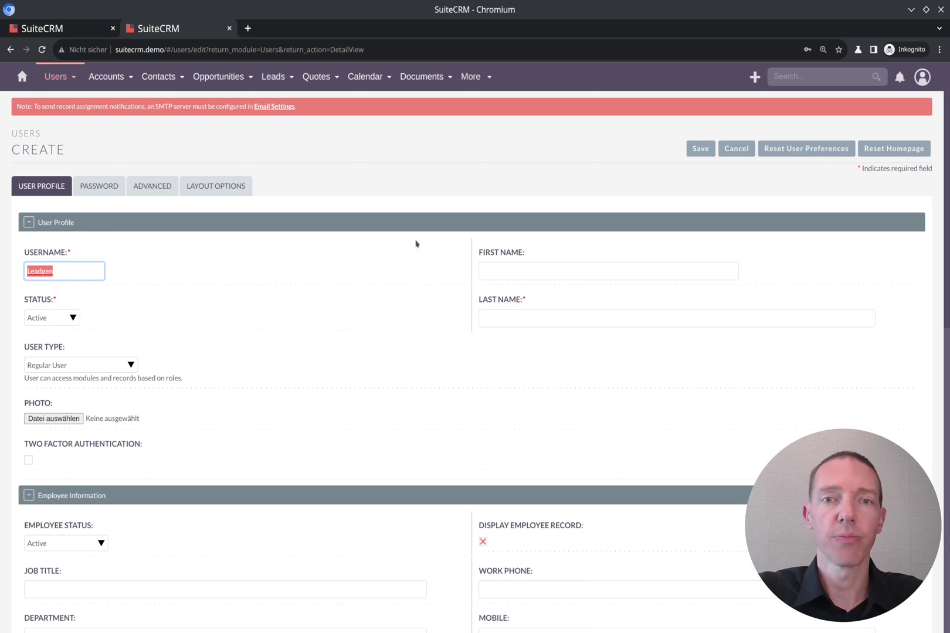
pyautogui.click(519, 272)
pyautogui.hotkey('ctrl', 'v')
pyautogui.click(514, 318)
pyautogui.hotkey('ctrl', 'v')
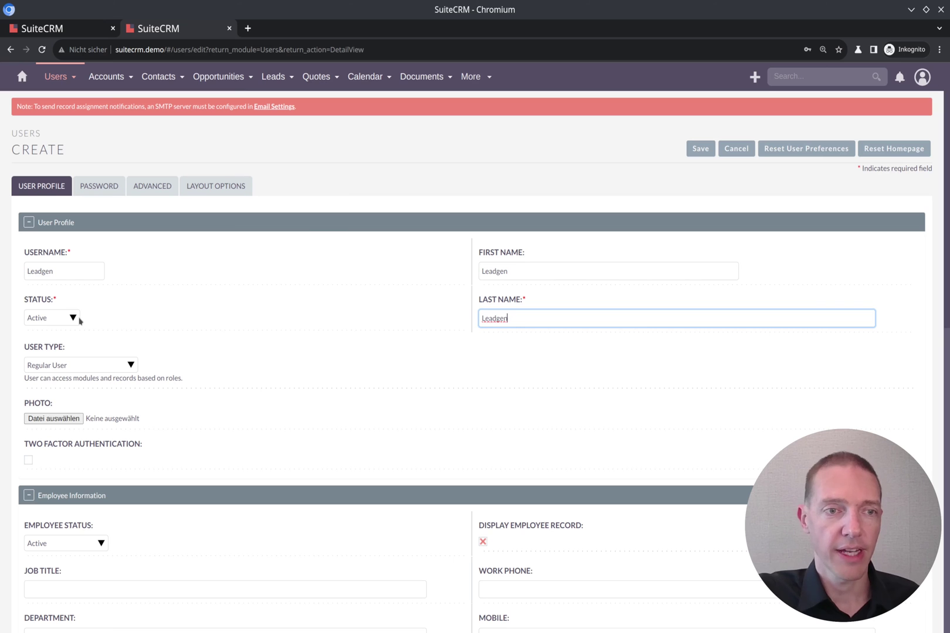
# Keep Regular User as the type, enter and confirm the password, and save the user
pyautogui.click(114, 371)
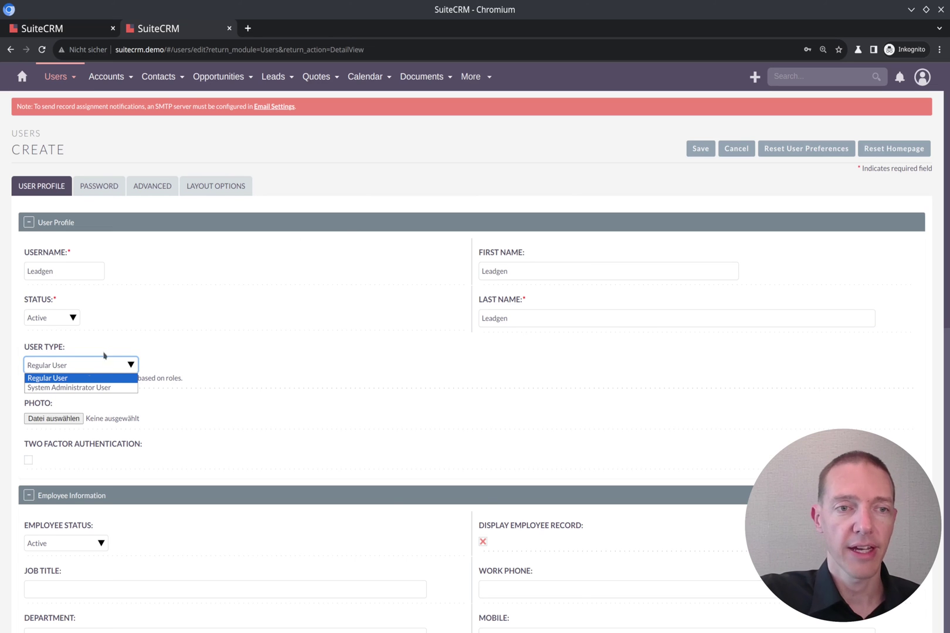
pyautogui.click(88, 370)
pyautogui.click(97, 187)
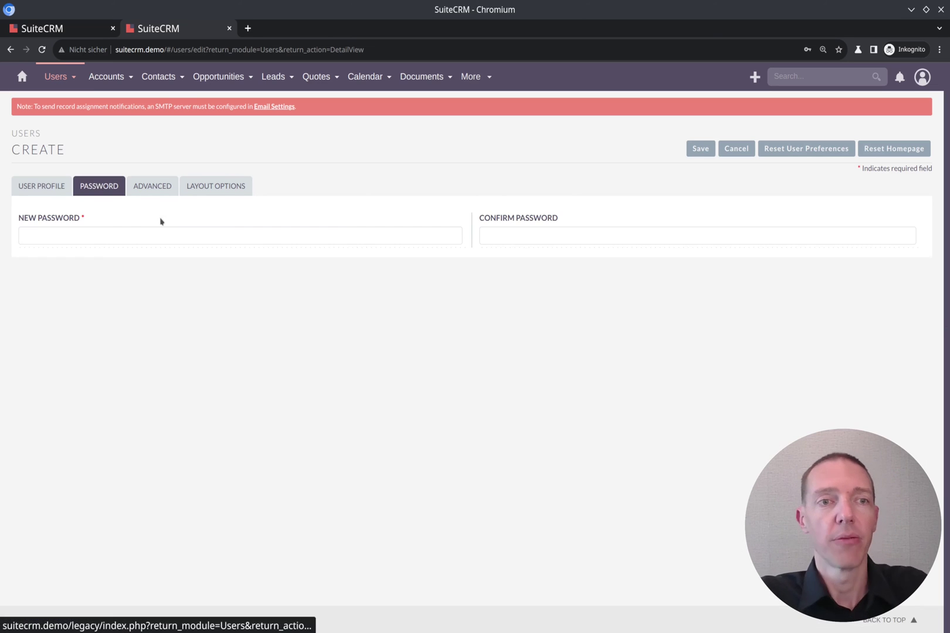
pyautogui.click(159, 237)
pyautogui.hotkey('ctrl', 'v')
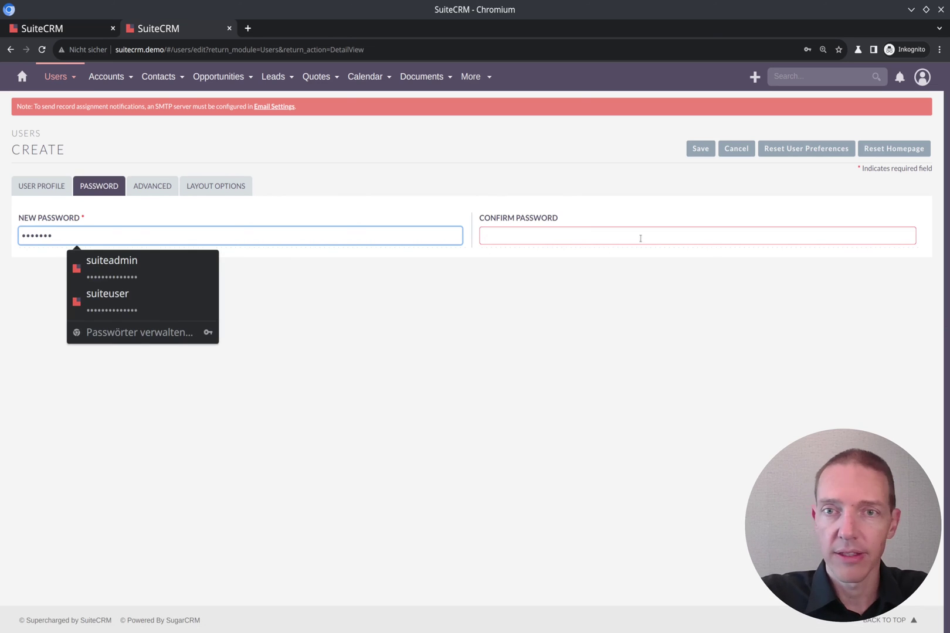
pyautogui.click(638, 236)
pyautogui.hotkey('ctrl', 'v')
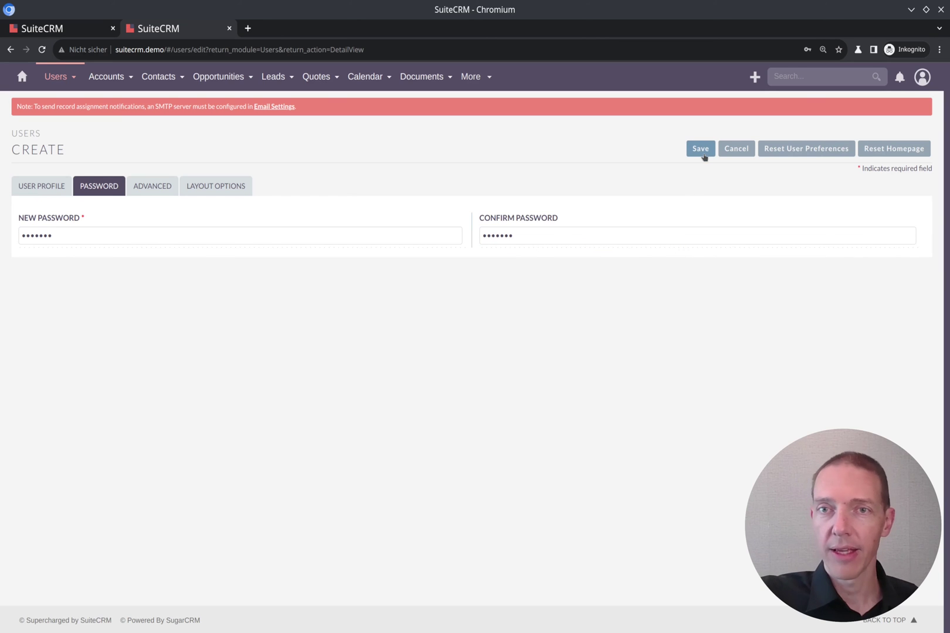
pyautogui.click(701, 149)
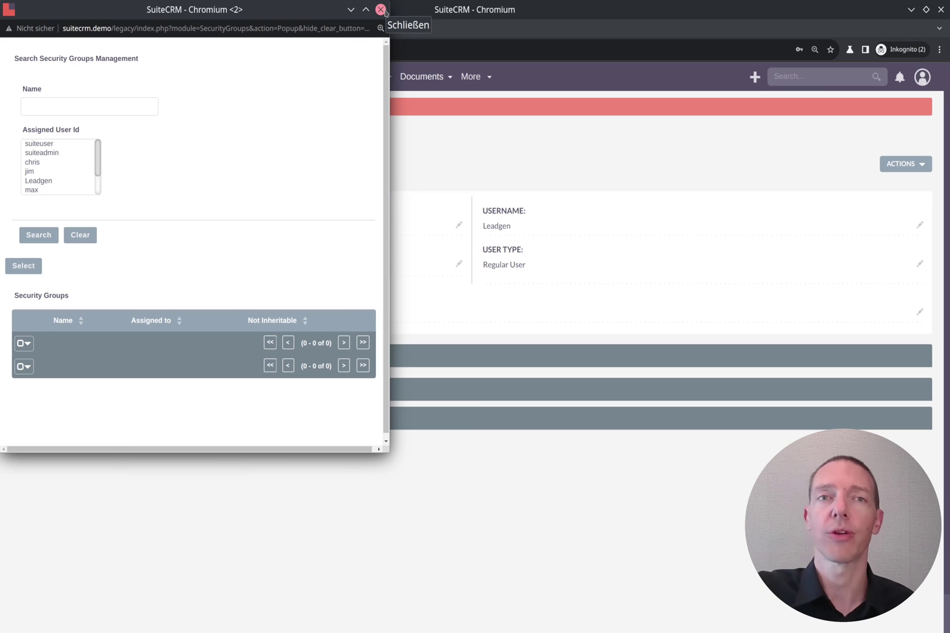
# Close the empty Security Groups popup to return to the Leadgen user's detail page
pyautogui.click(381, 10)
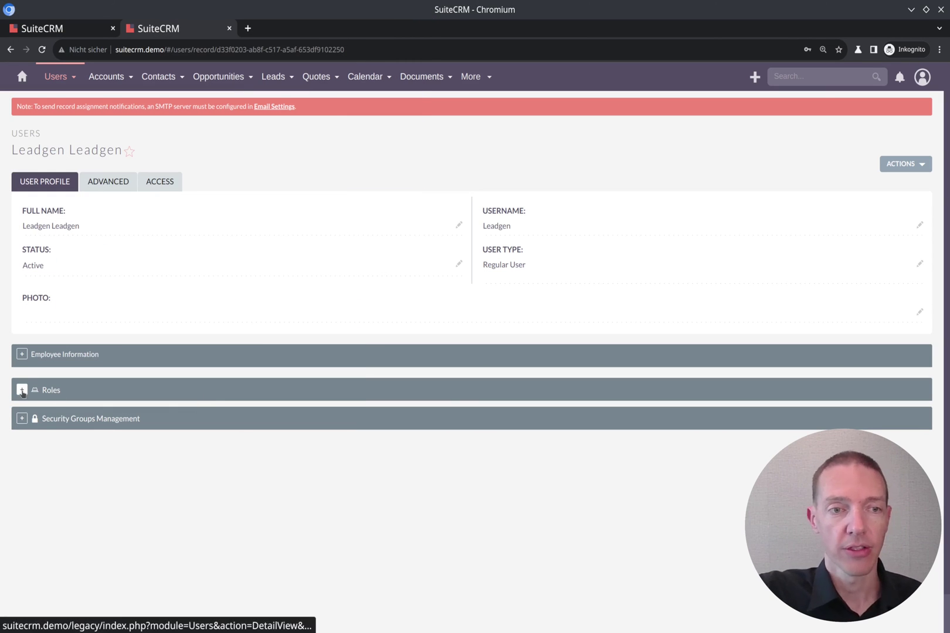
# Give Leadgen the existing Lead Generation role from the Roles subpanel
pyautogui.click(22, 390)
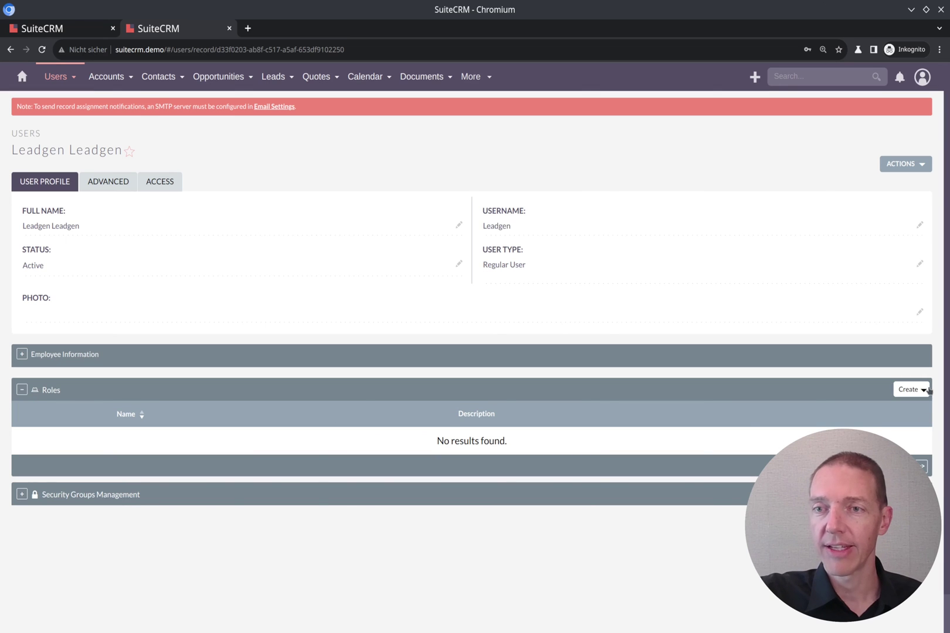
pyautogui.click(924, 391)
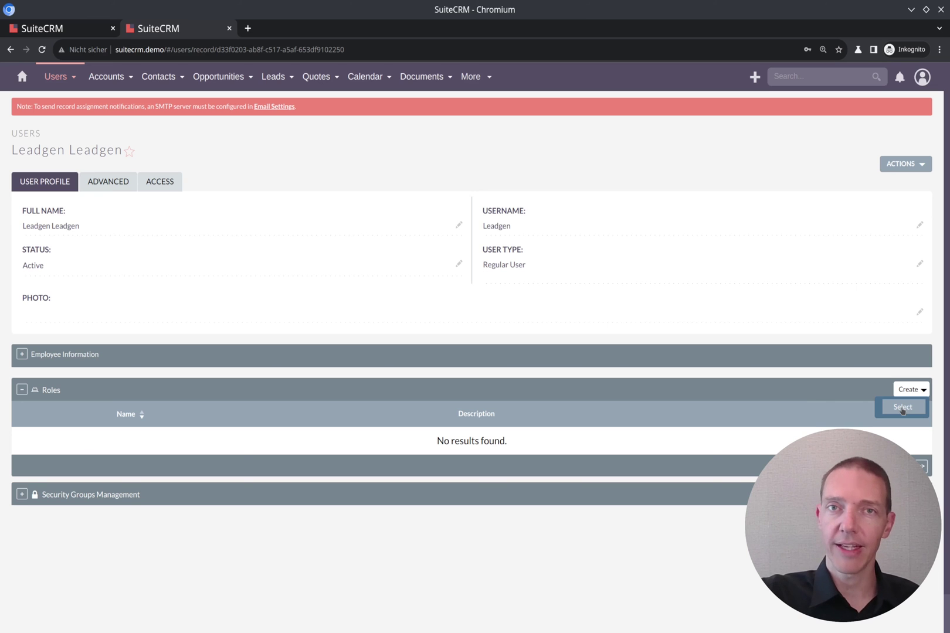
pyautogui.click(903, 409)
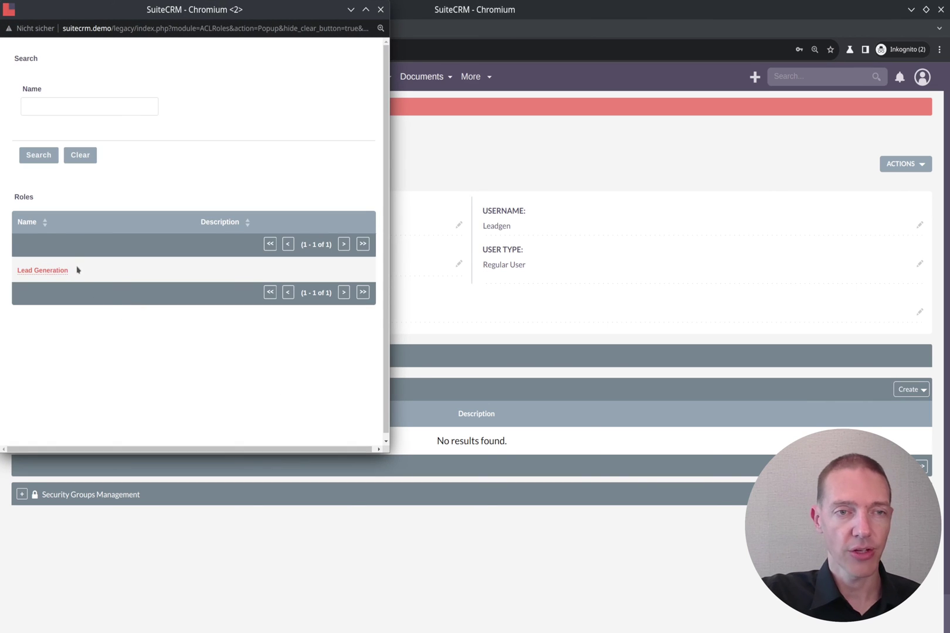
pyautogui.moveTo(78, 271); pyautogui.dragTo(55, 273)
pyautogui.click(55, 273)
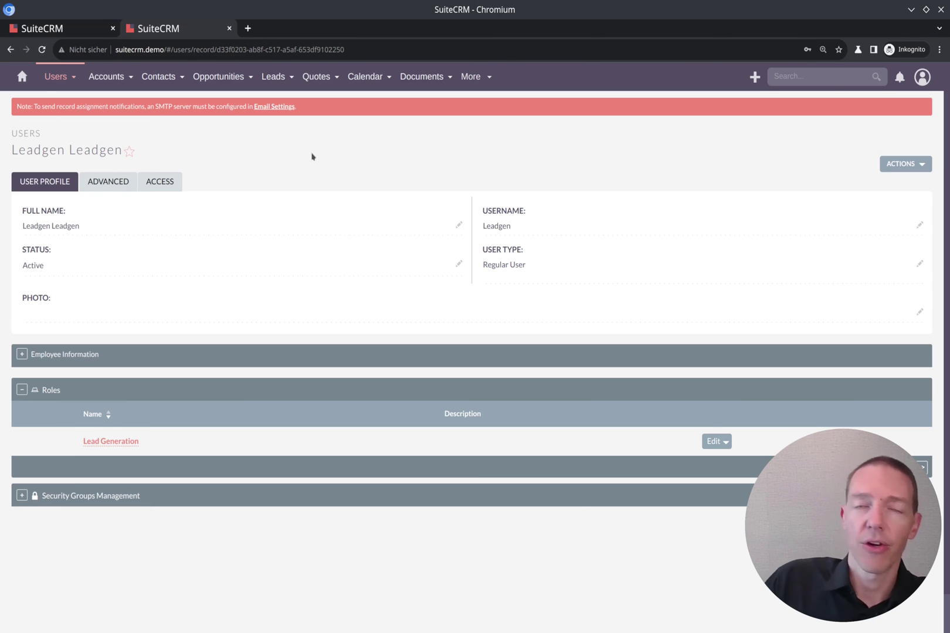
# In the private Firefox window, sign in as Leadgen with its password
pyautogui.hotkey('alt', 'Tab')
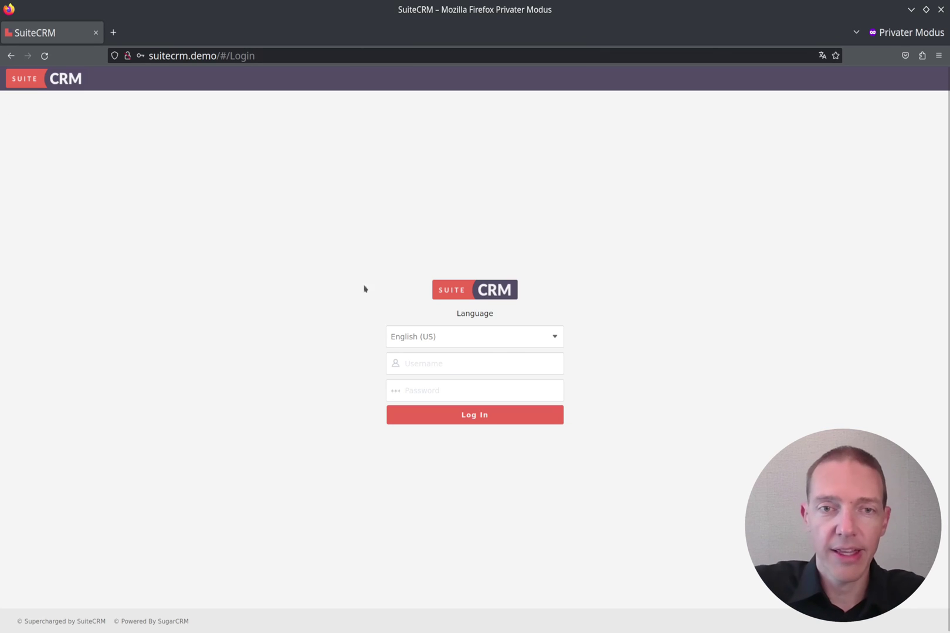
pyautogui.click(410, 363)
pyautogui.write('Leadgen')
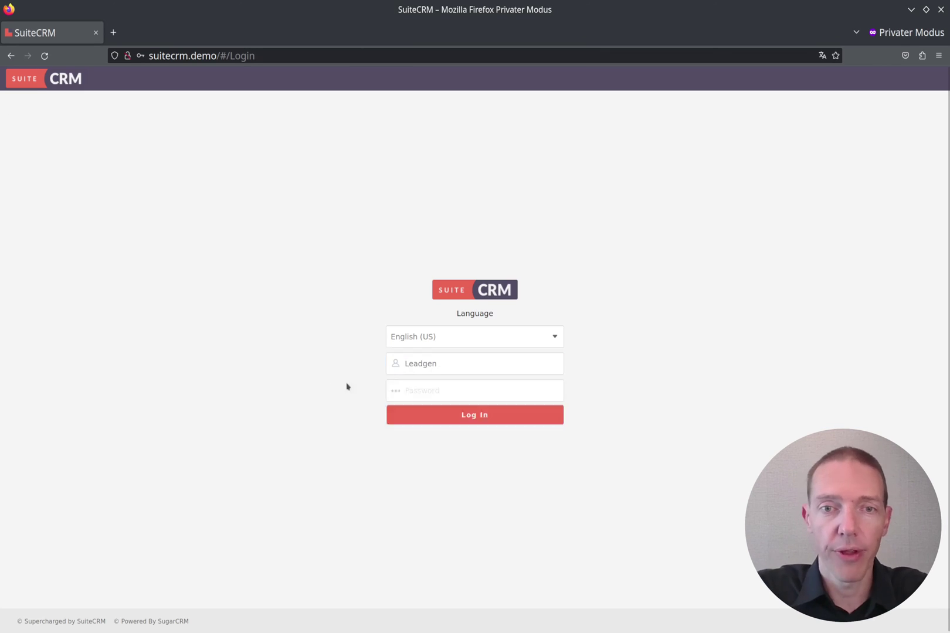
pyautogui.click(439, 388)
pyautogui.write('•••••••')
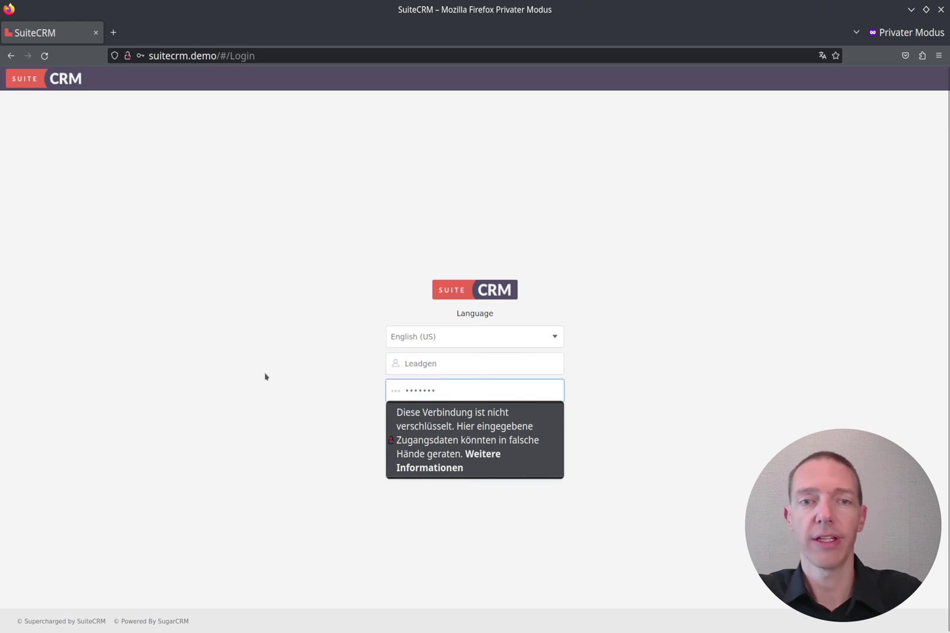
pyautogui.click(267, 378)
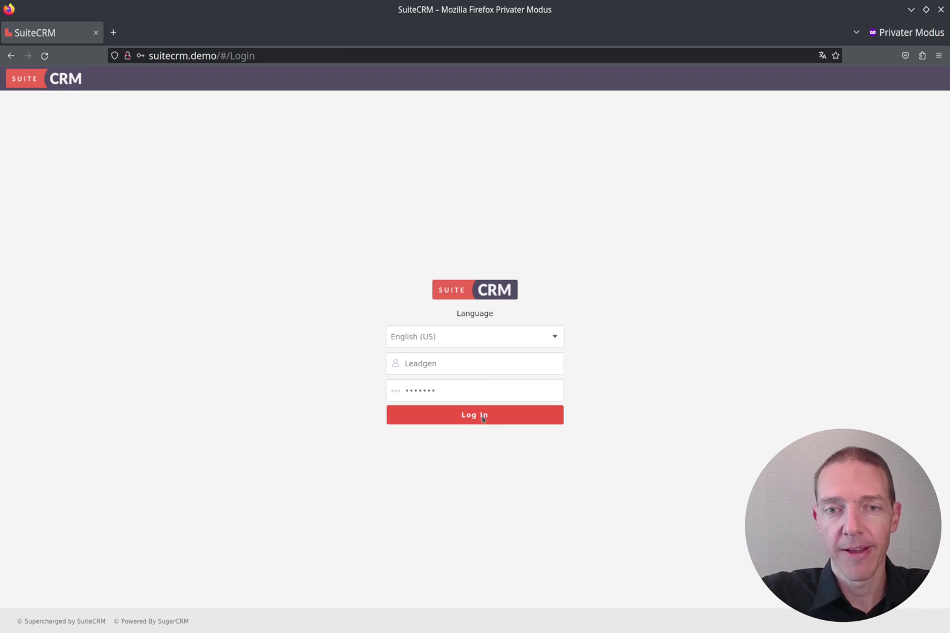
pyautogui.click(483, 417)
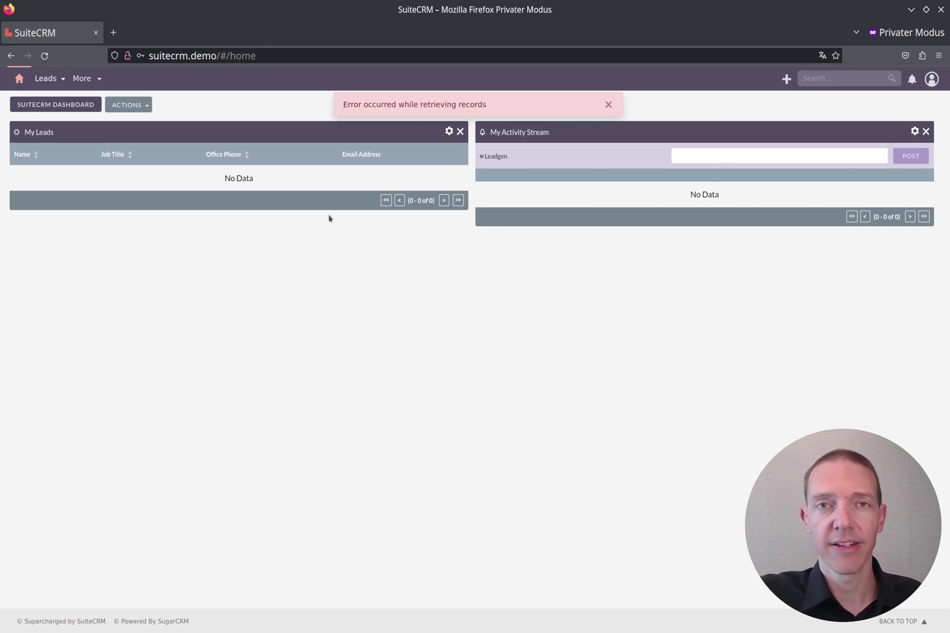
# Show the Leads menu: Create Lead, Create Lead From vCard, View Leads, Import Leads
pyautogui.moveTo(53, 81)
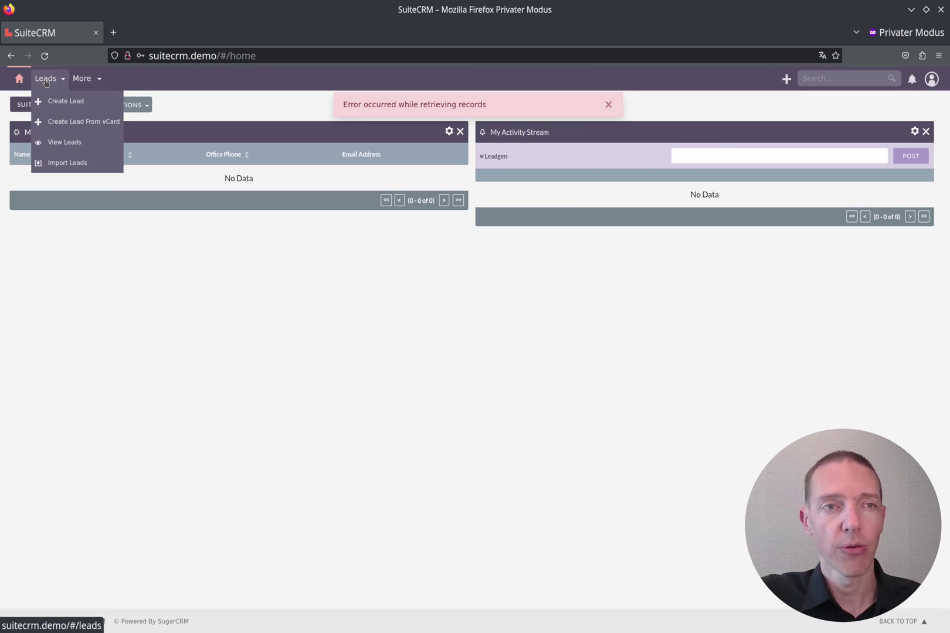
# Open the Leads list of 5207 leads and confirm another user's lead is not authorized
pyautogui.click(46, 82)
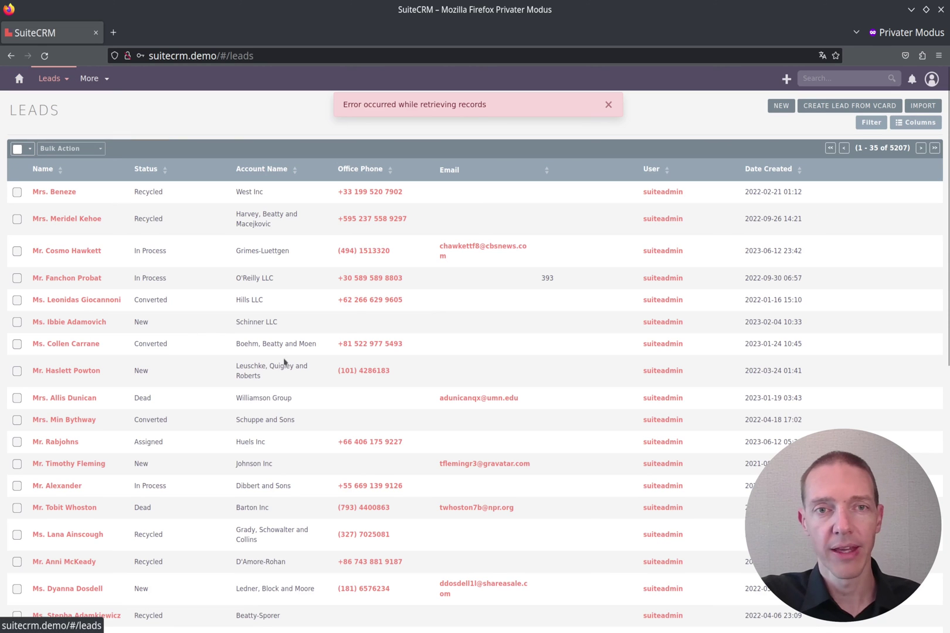
pyautogui.click(609, 105)
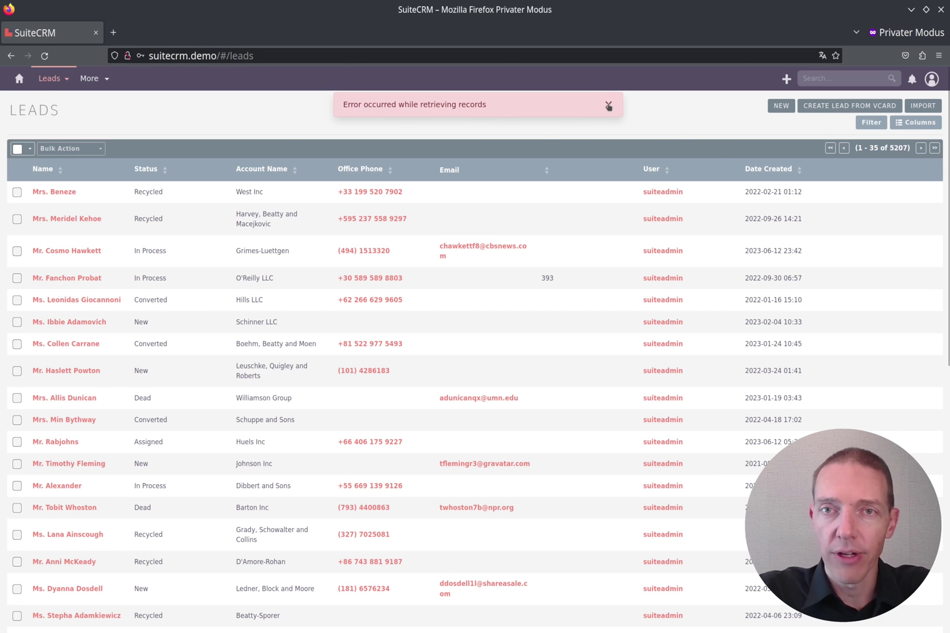
pyautogui.click(609, 106)
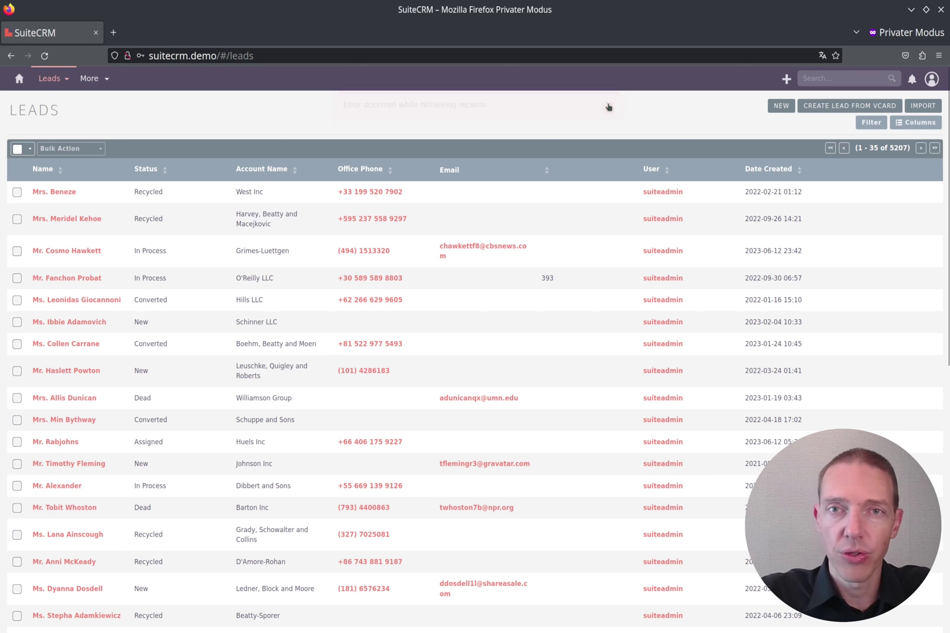
pyautogui.click(65, 220)
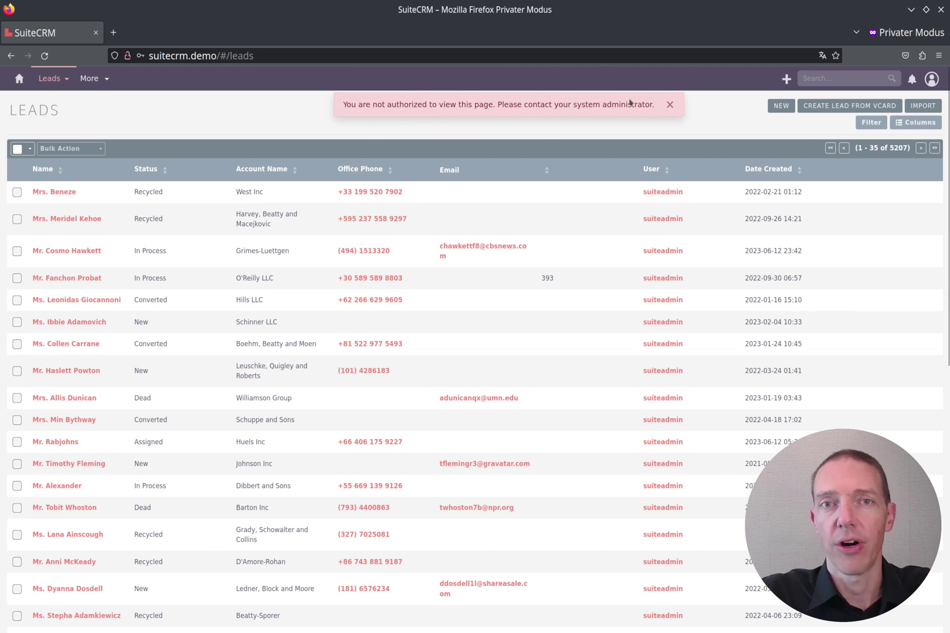
pyautogui.click(670, 106)
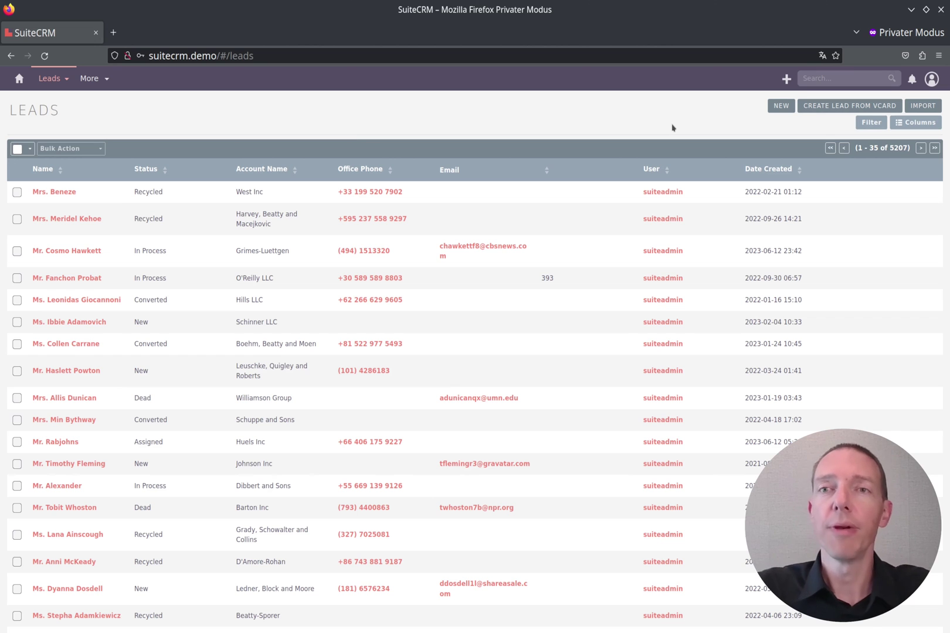
# Create and save a lead with last name Last01, assigned to Leadgen
pyautogui.click(784, 108)
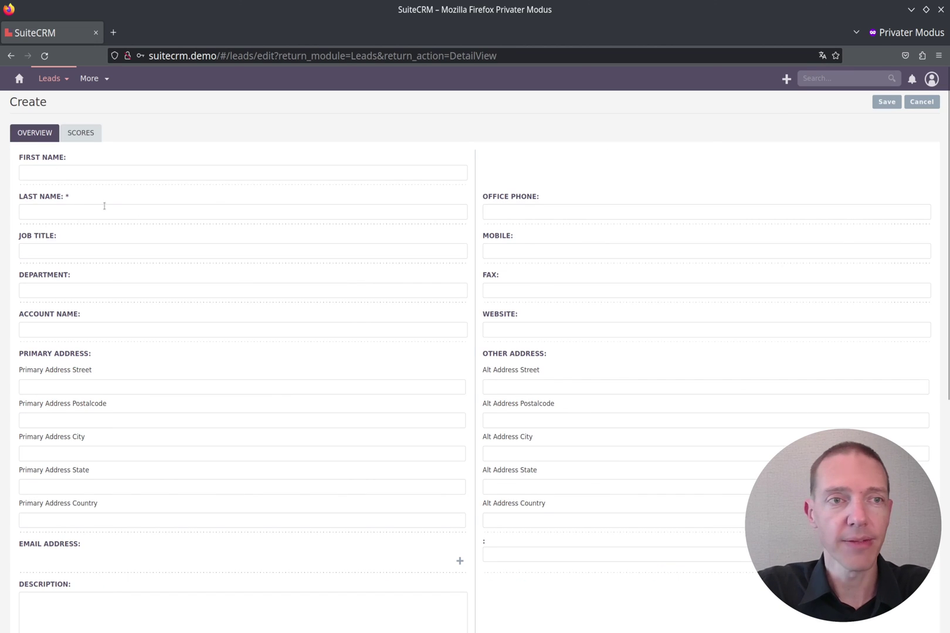
pyautogui.click(100, 210)
pyautogui.write('Last01')
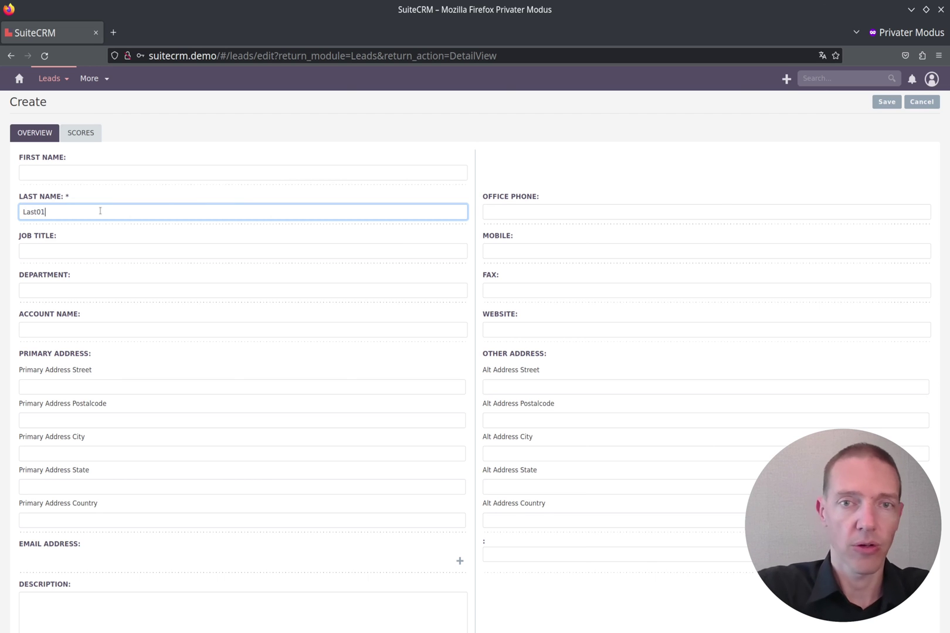
pyautogui.scroll(-6, 424, 322)
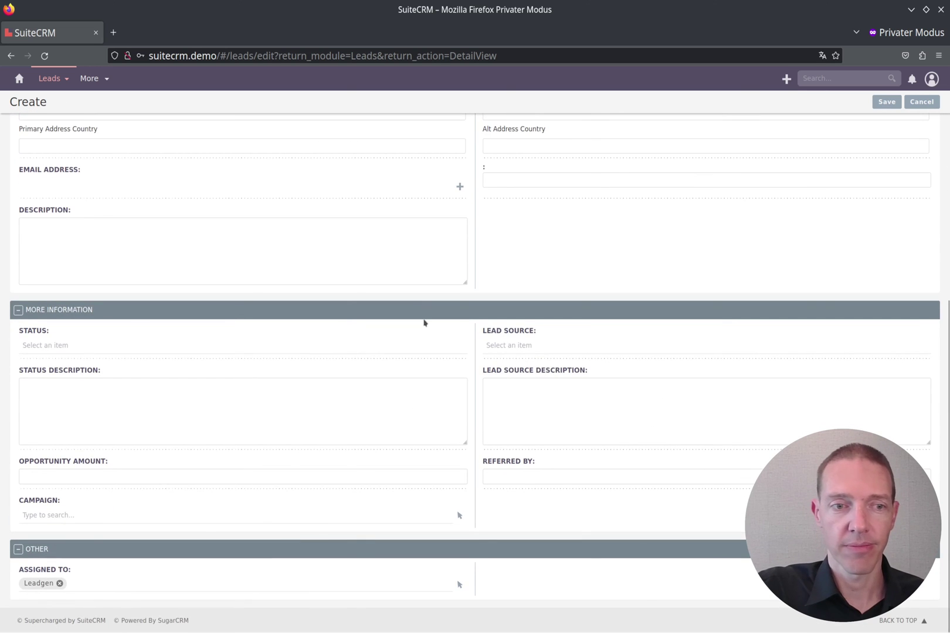
pyautogui.scroll(8, 425, 322)
pyautogui.click(896, 103)
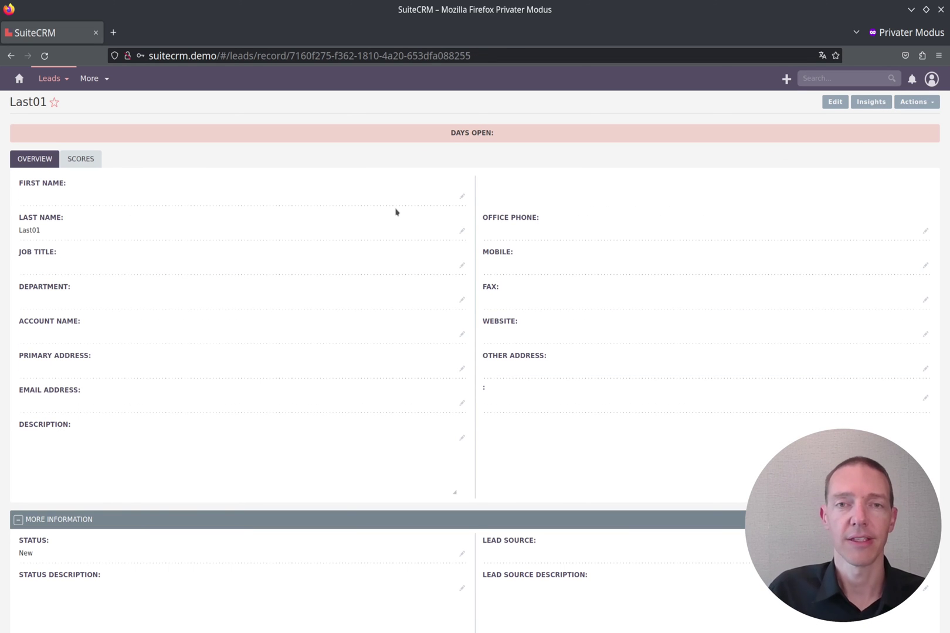
pyautogui.scroll(-5, 375, 231)
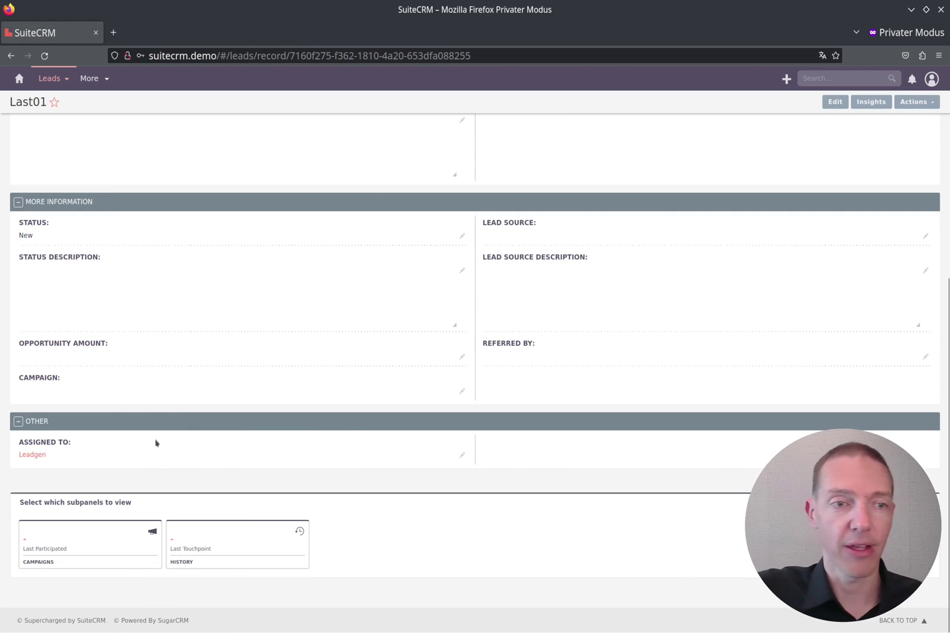
pyautogui.scroll(5, 153, 296)
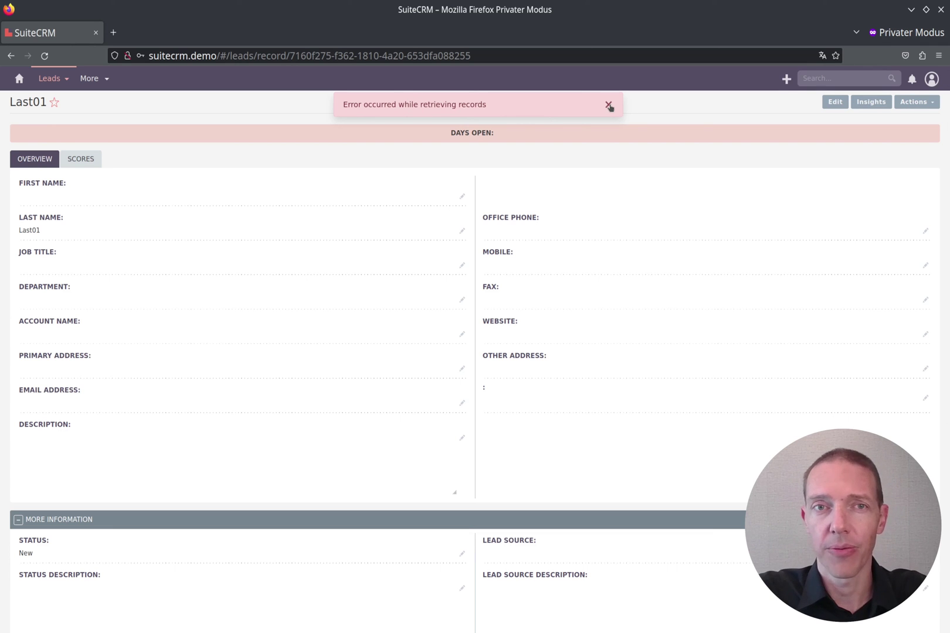
# Return to the Leads list and sort it by assigned user
pyautogui.click(609, 105)
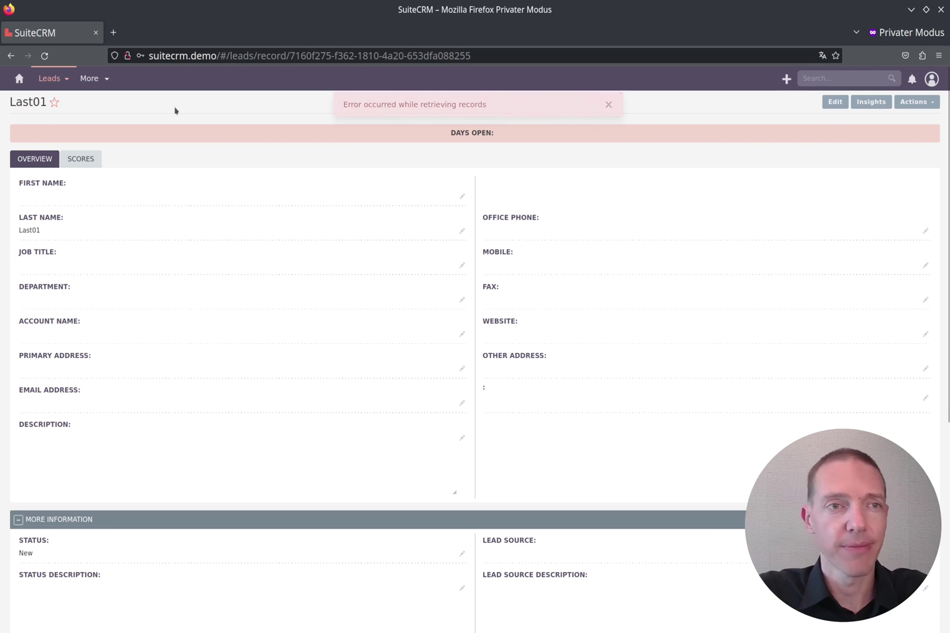
pyautogui.click(56, 84)
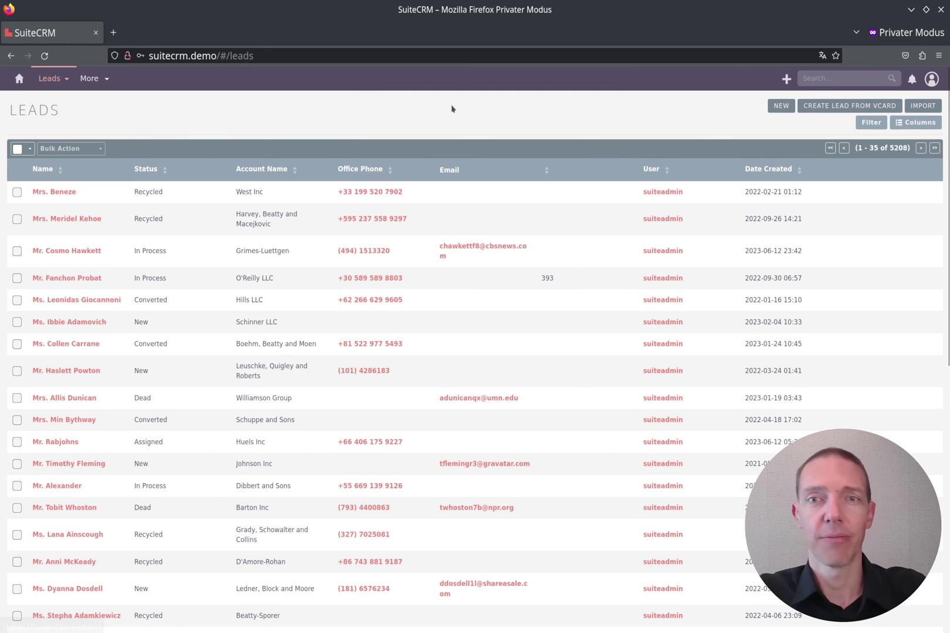
pyautogui.click(667, 171)
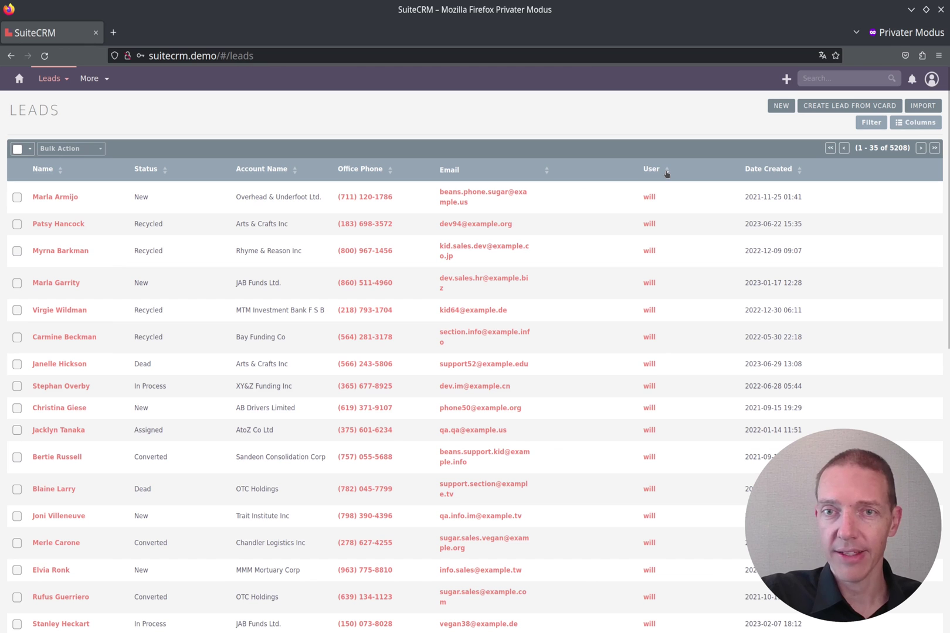
pyautogui.click(667, 171)
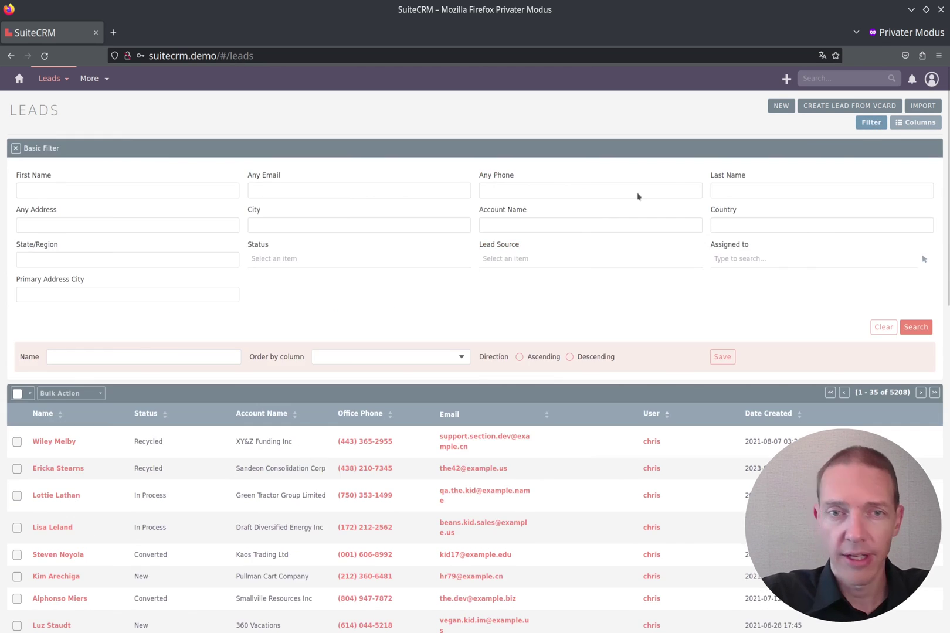
# Filter the leads to those assigned to Leadgen, leaving only Last01
pyautogui.click(765, 259)
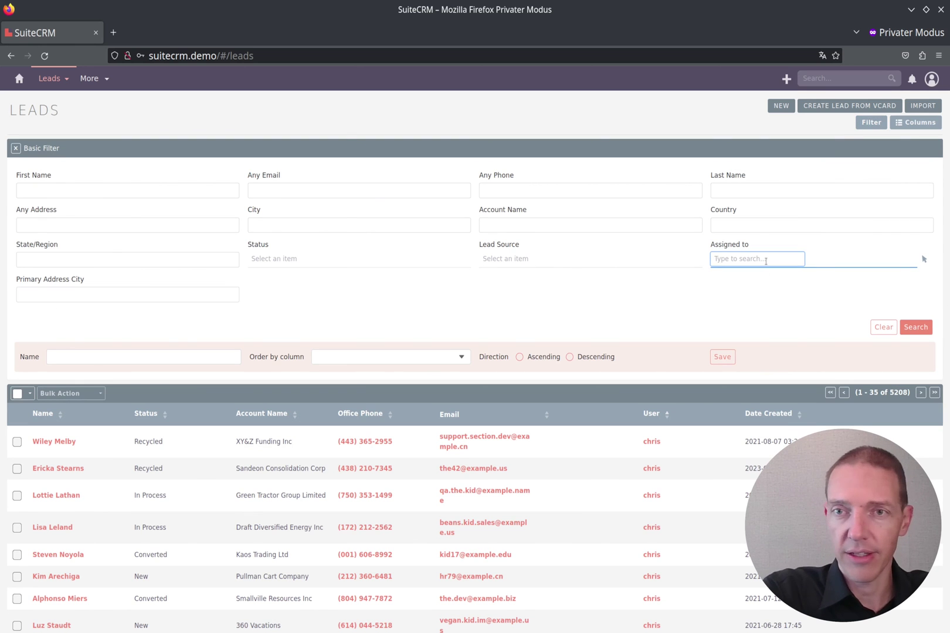
pyautogui.write('leg')
pyautogui.press('BackSpace')
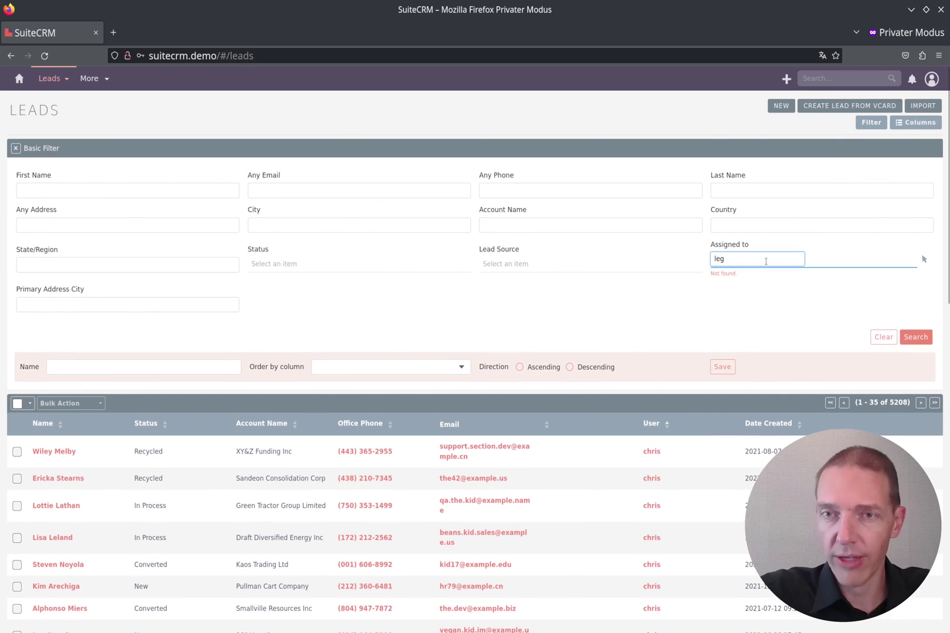
pyautogui.write('a')
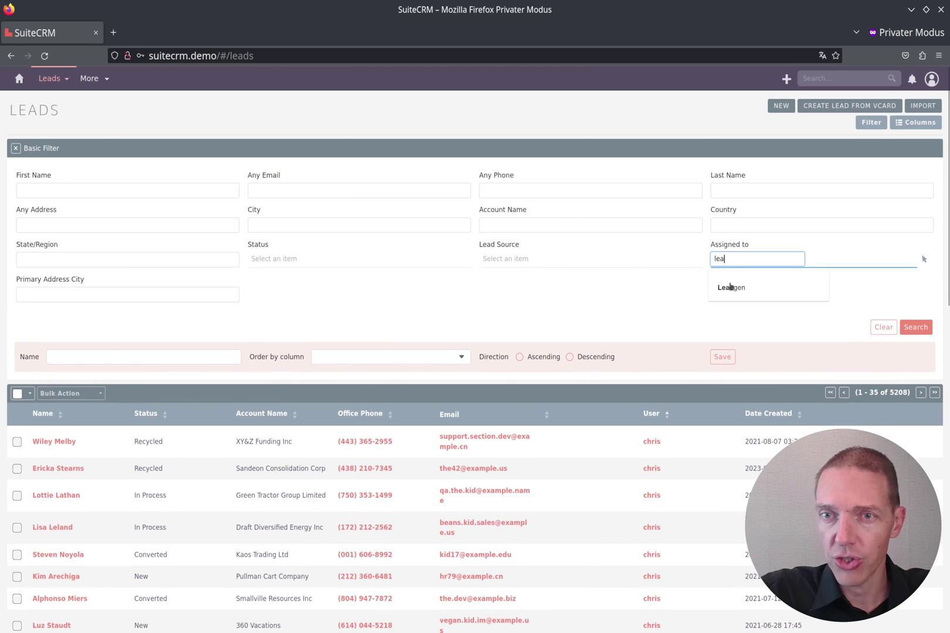
pyautogui.click(734, 291)
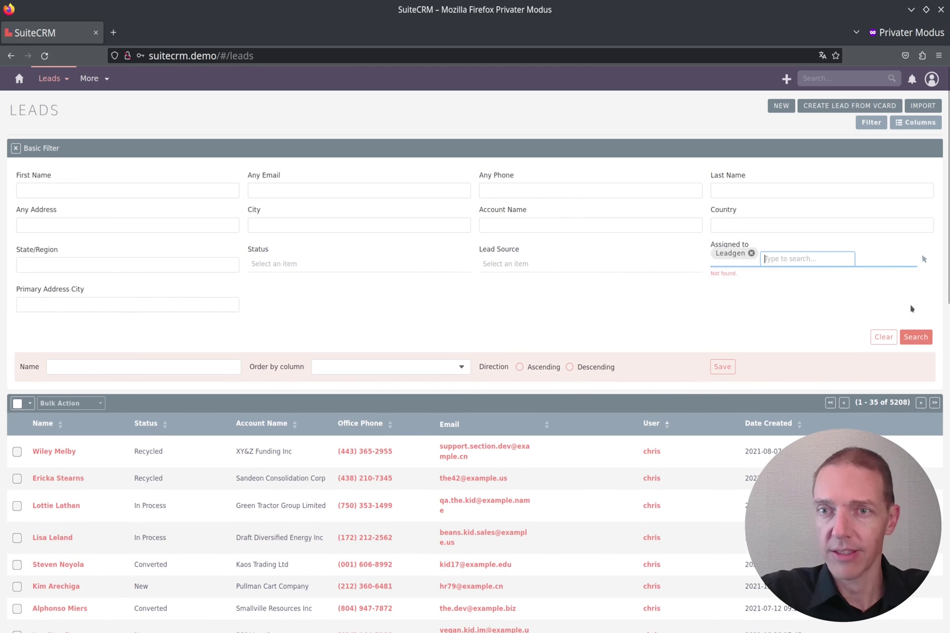
pyautogui.click(922, 338)
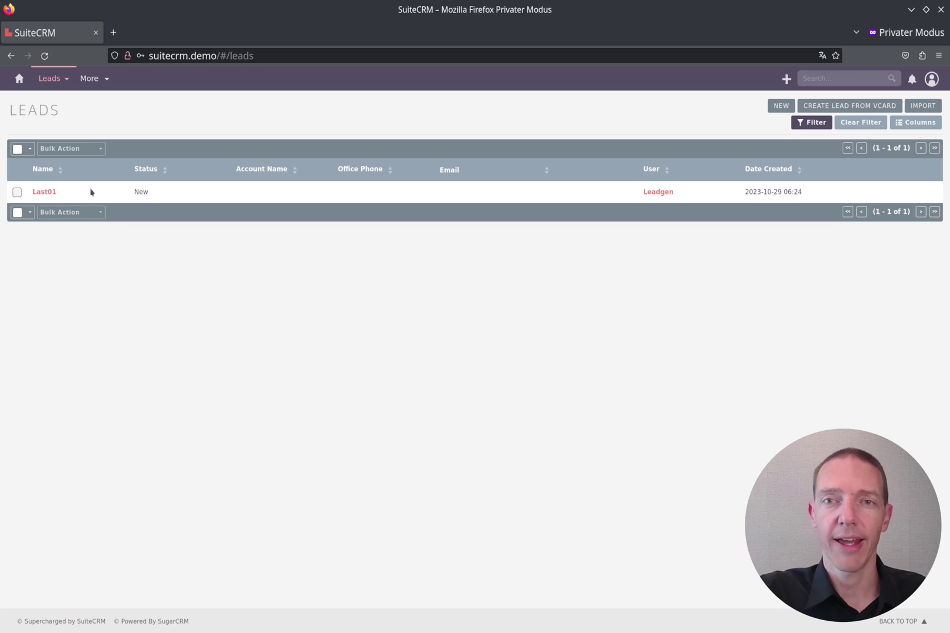
# Open the Last01 lead from the 1-of-1 filtered list and dismiss the error toast
pyautogui.click(45, 193)
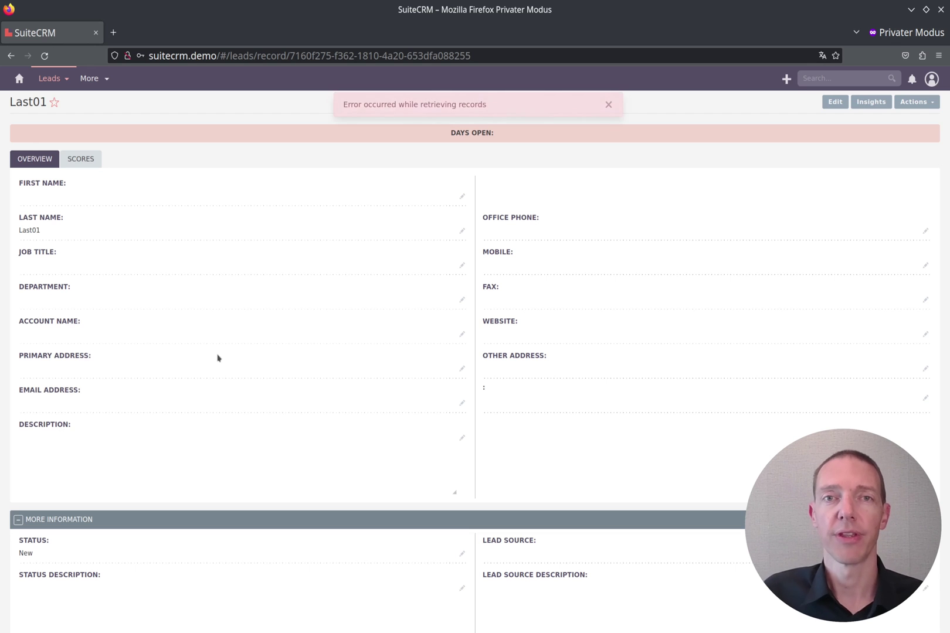
pyautogui.click(608, 106)
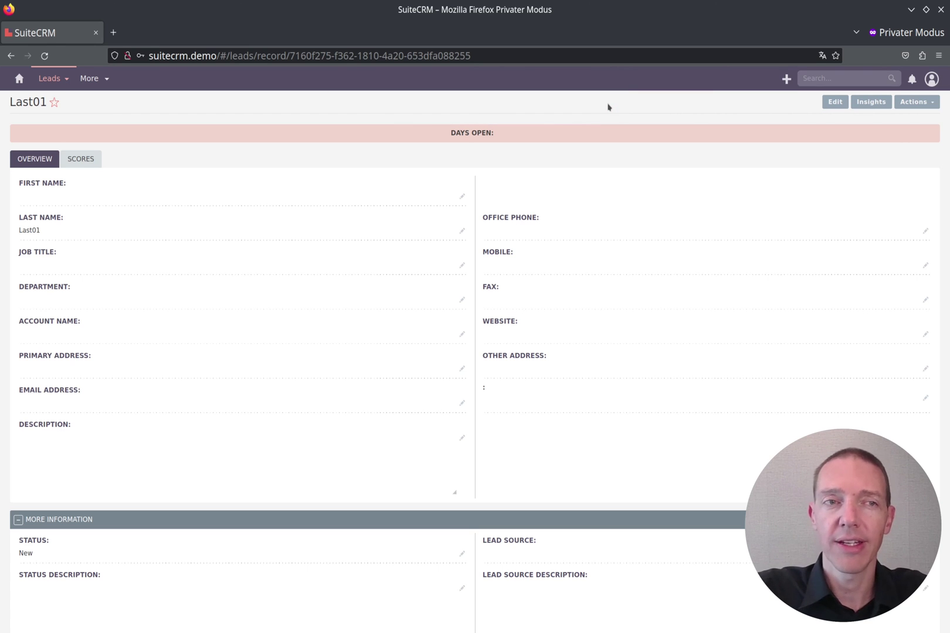
pyautogui.hotkey('alt', 'Tab')
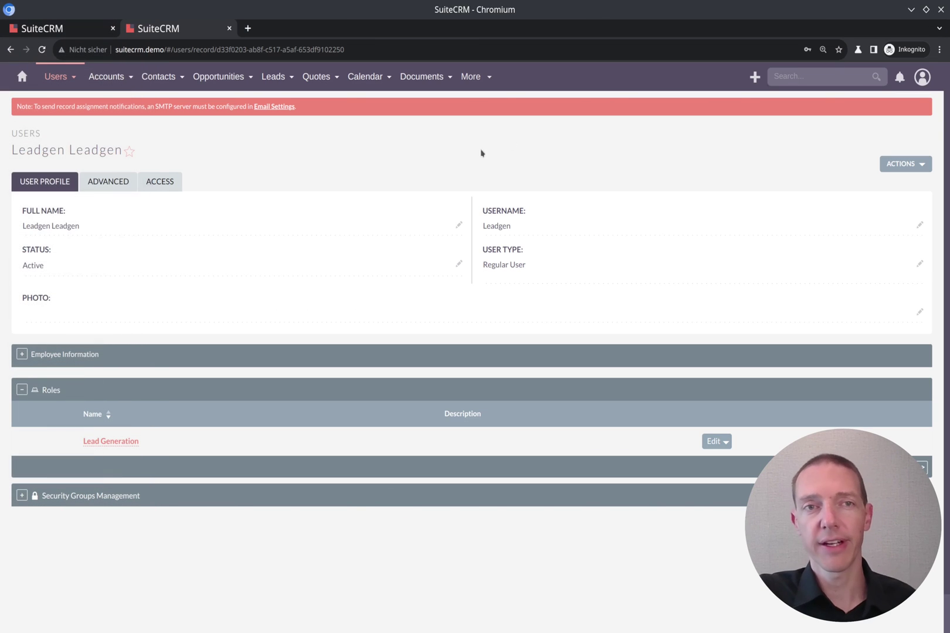